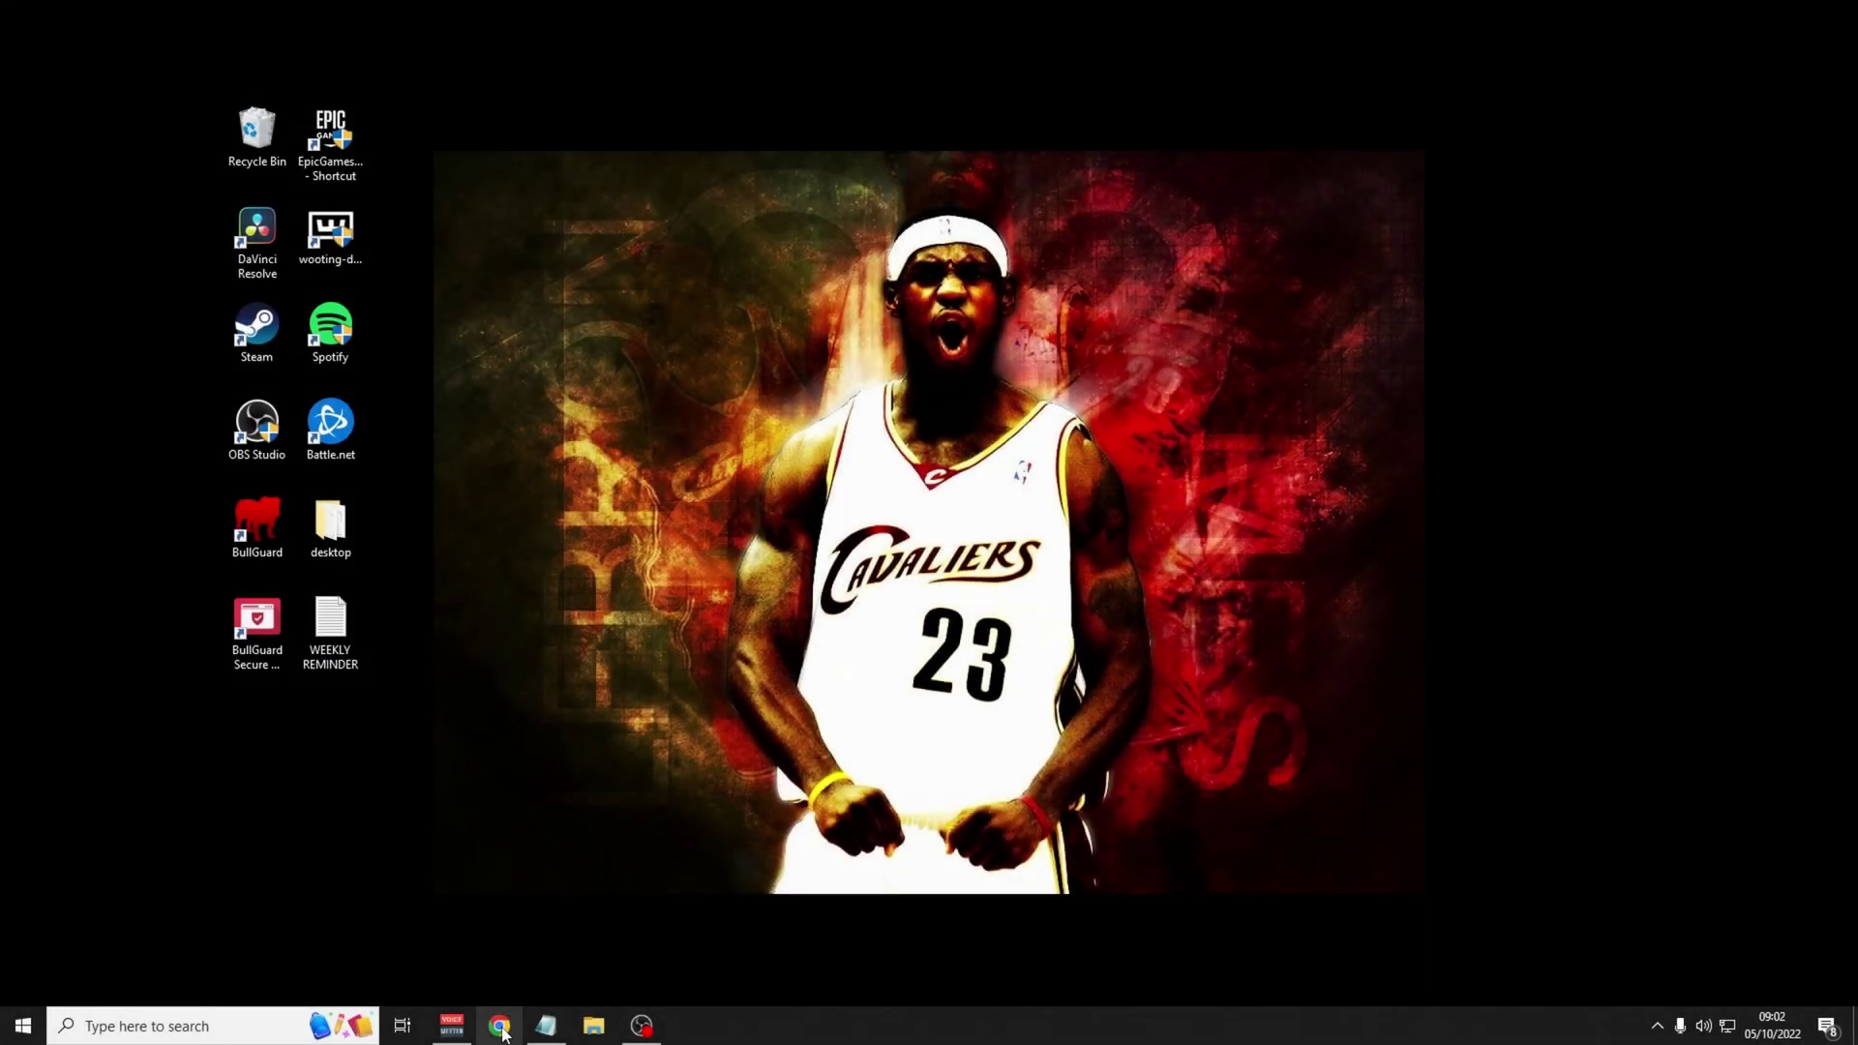
Open Chrome and run a Google search for 'overwatch 2'.
left_click(500, 1028)
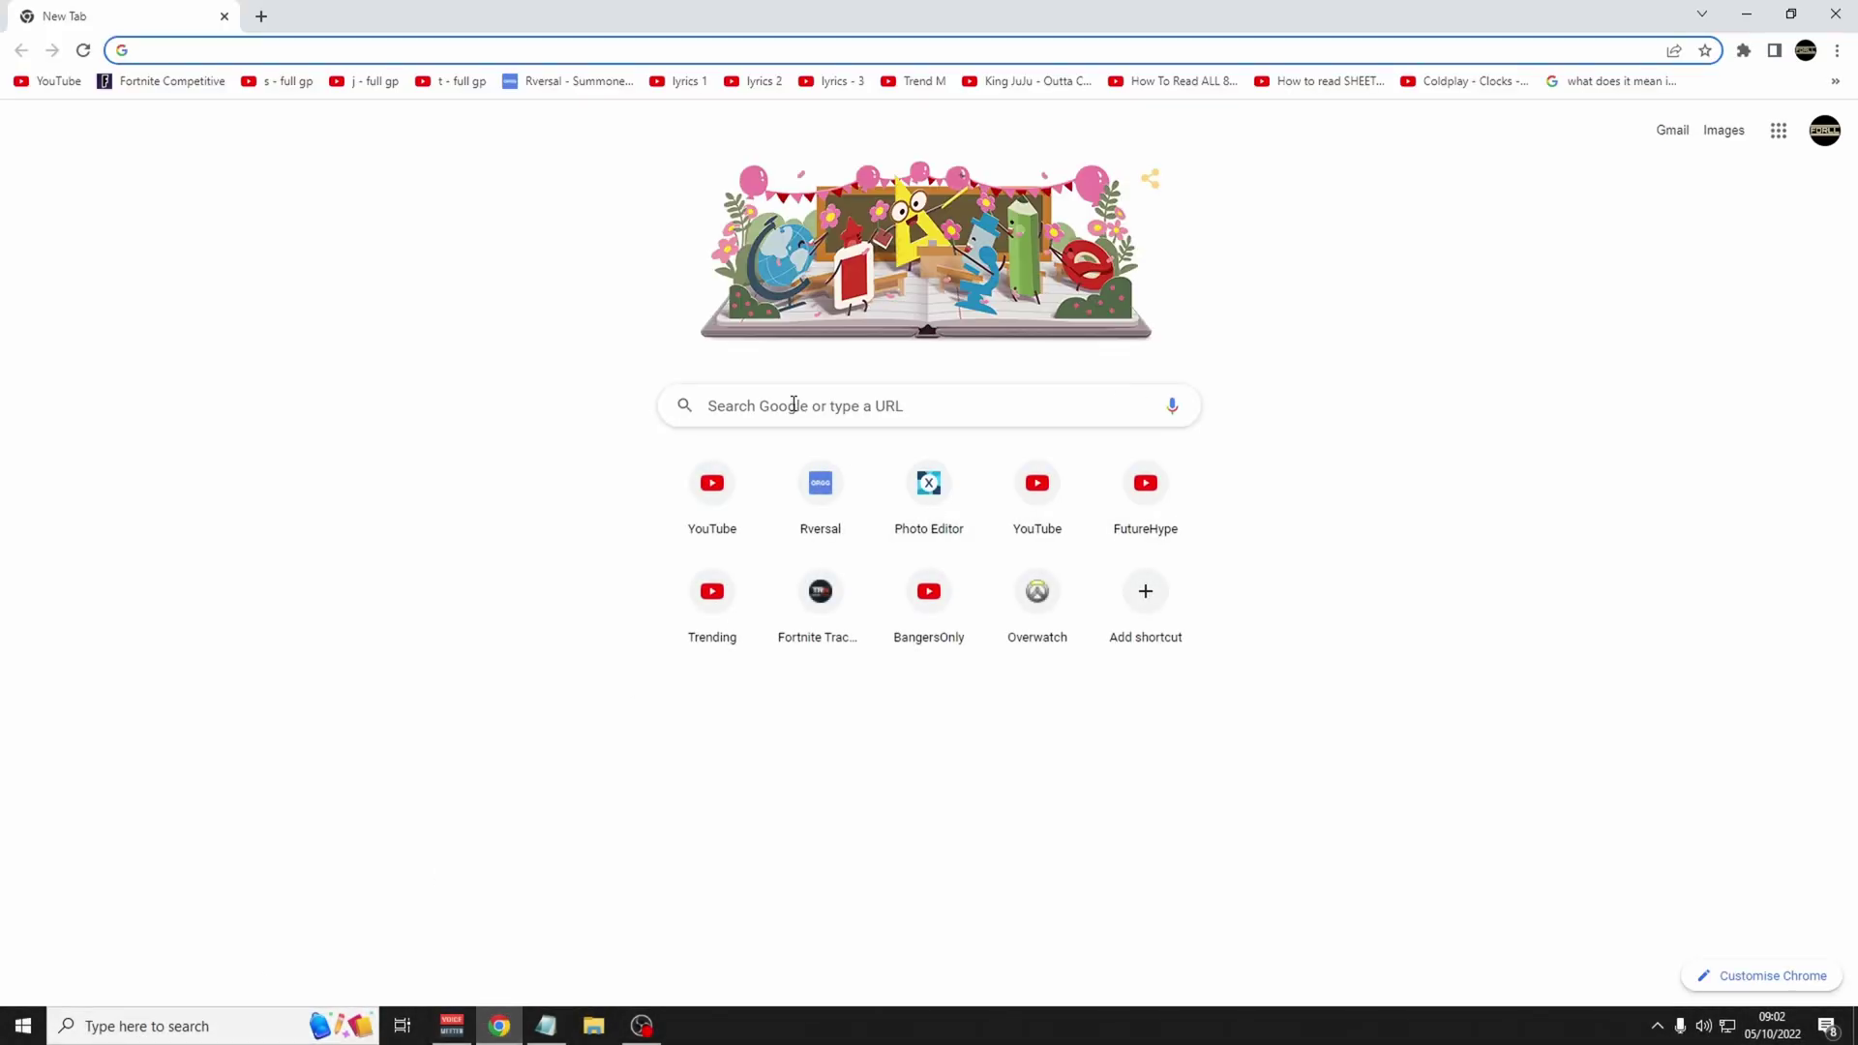
left_click(794, 404)
type("overwatch")
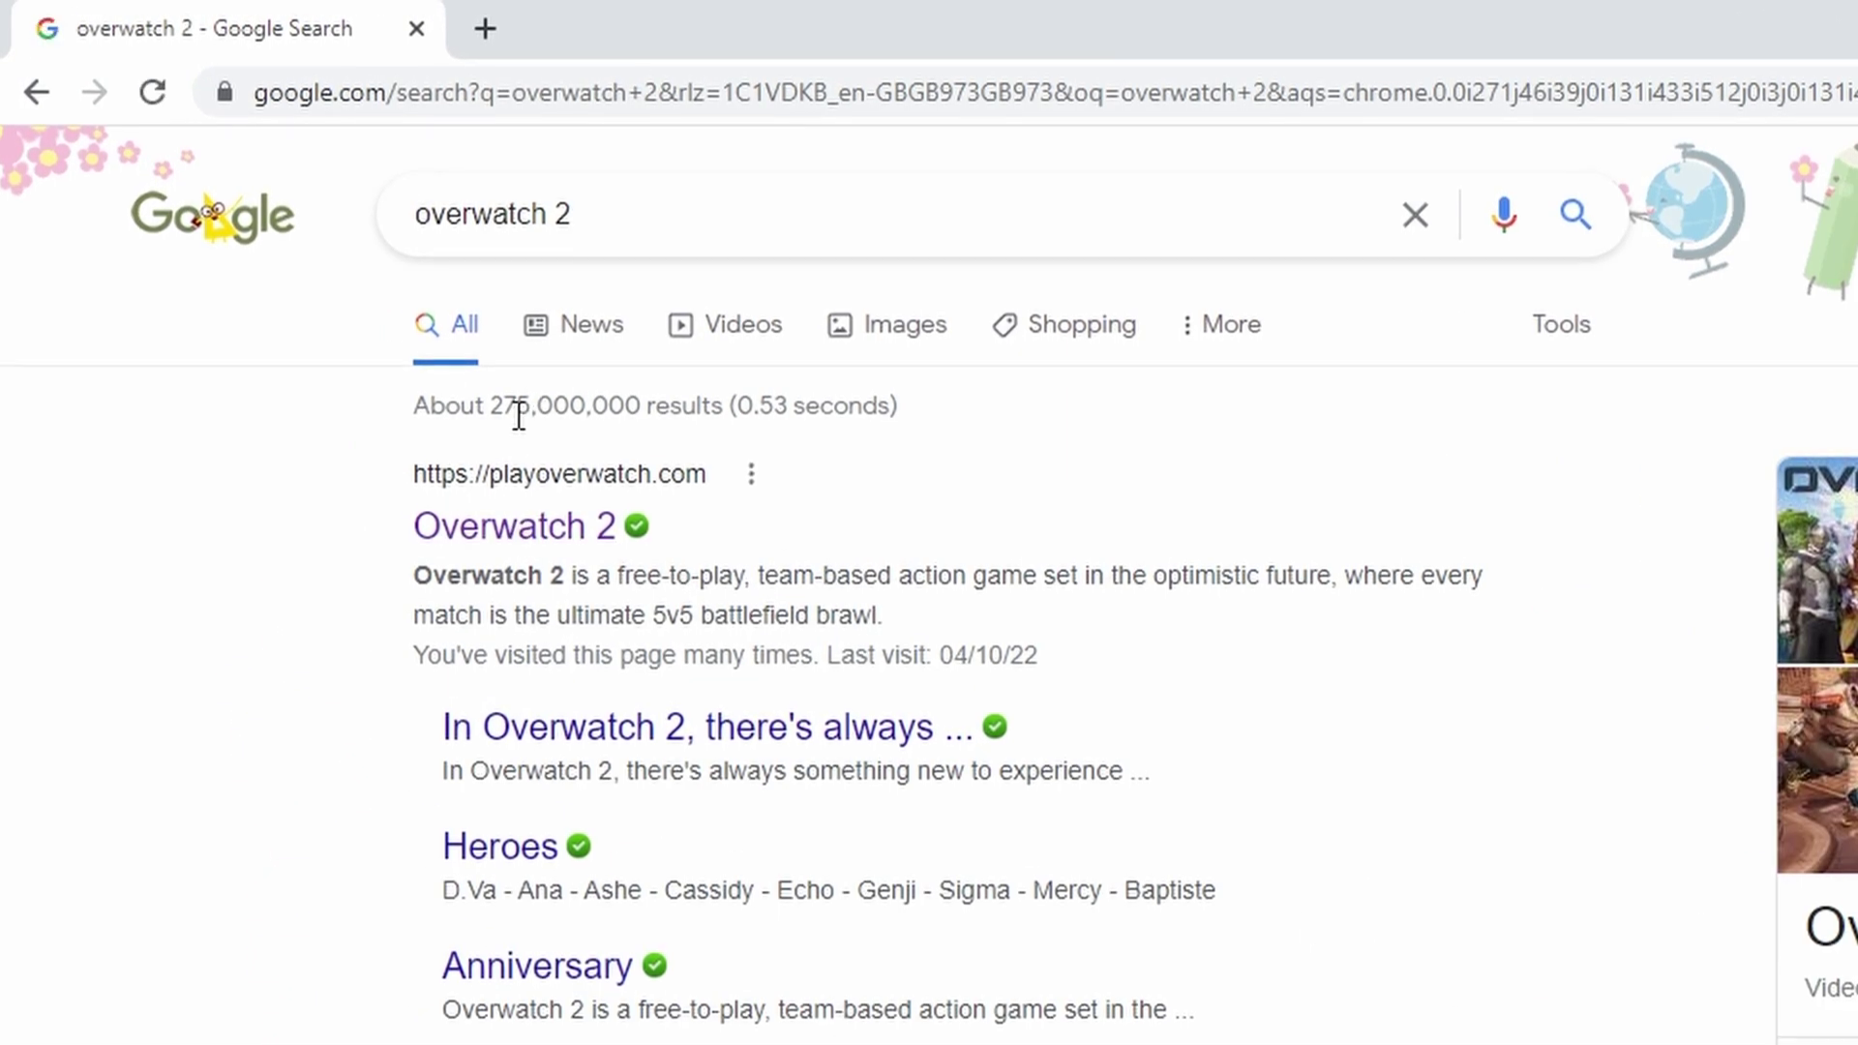
Open the official Overwatch 2 site and choose Play Now, then Play For Free to download Overwatch-Setup.exe.
left_click(542, 529)
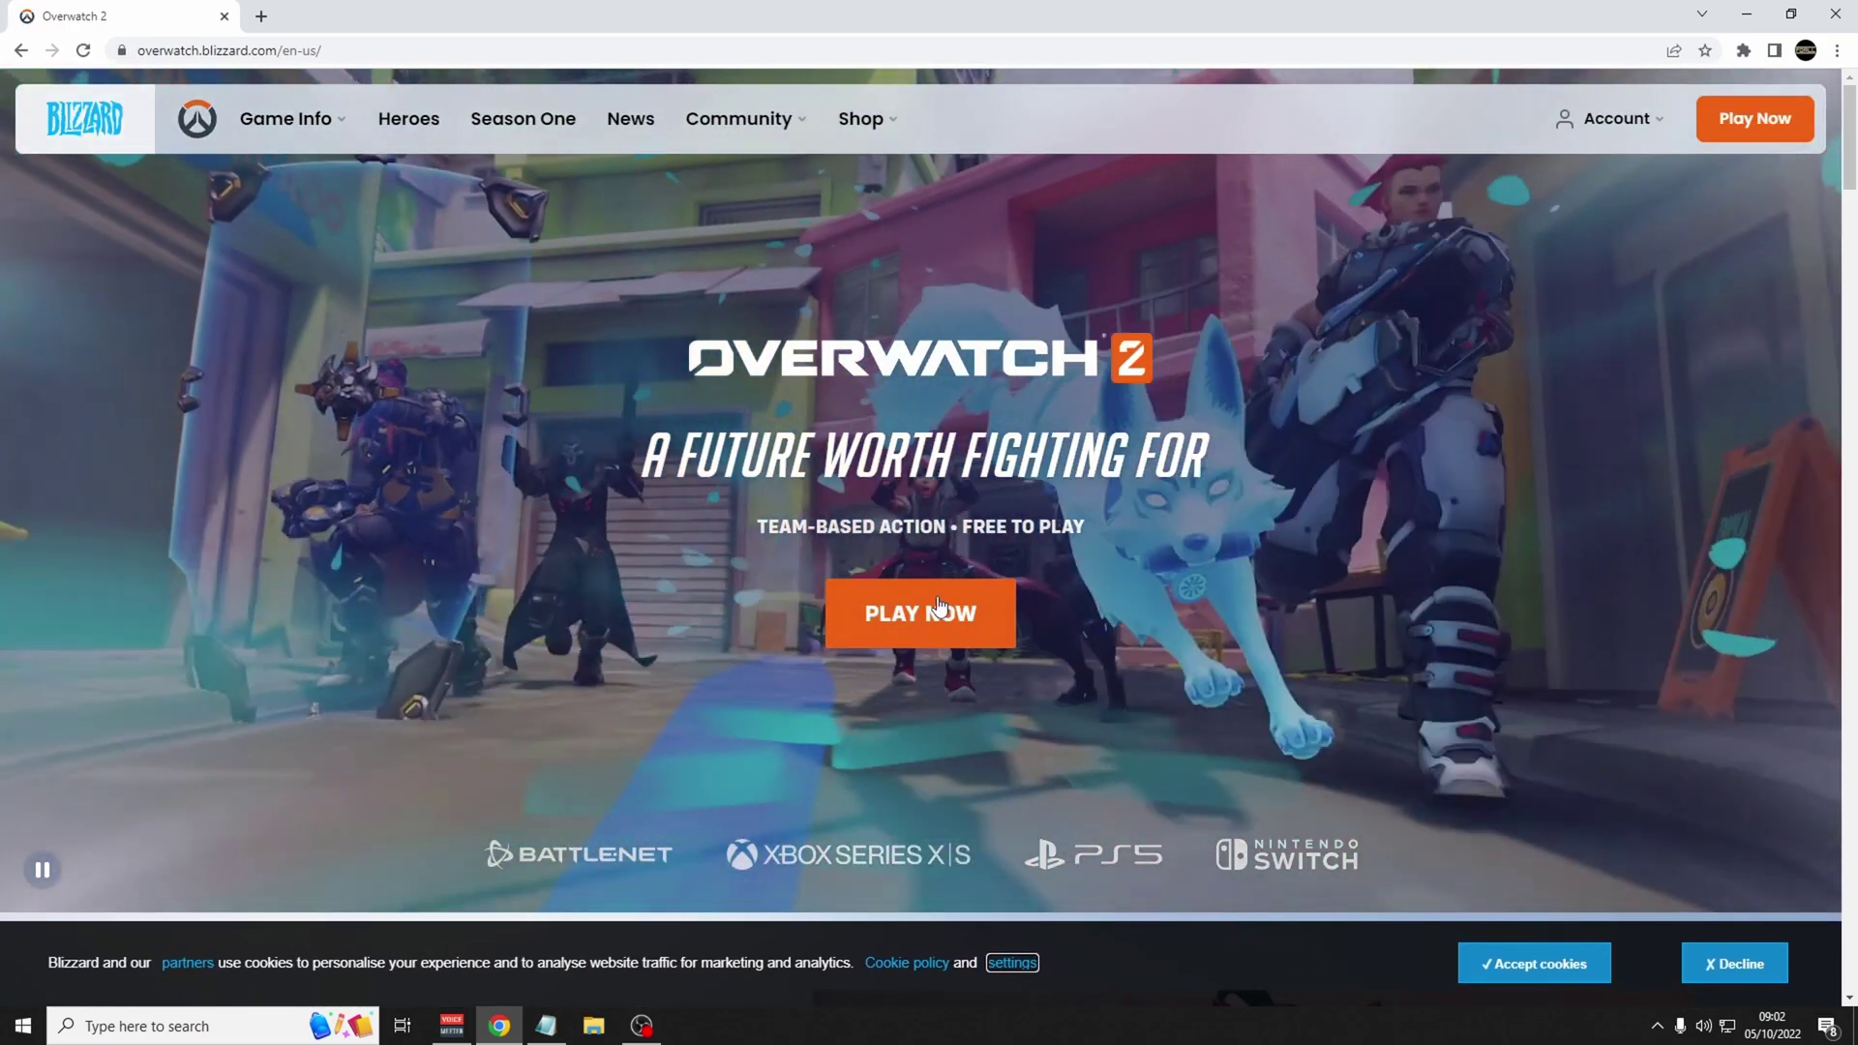
left_click(920, 616)
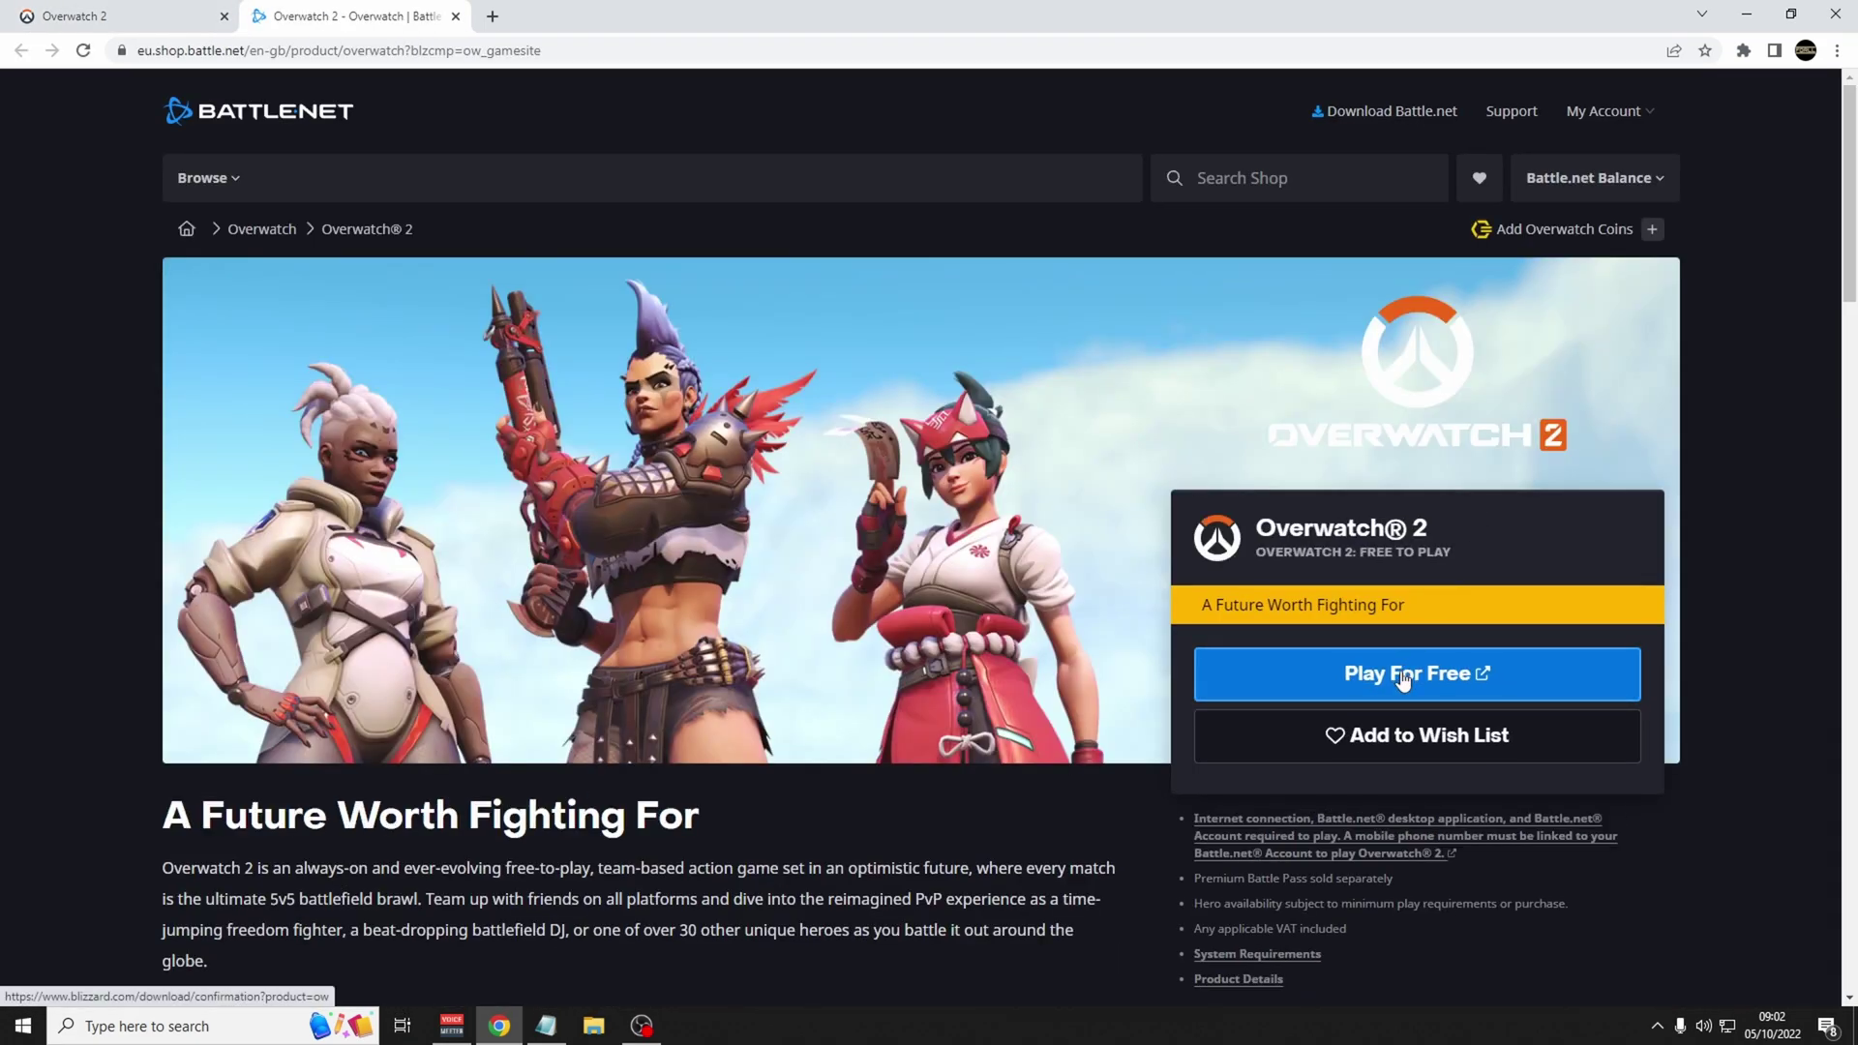
left_click(1404, 679)
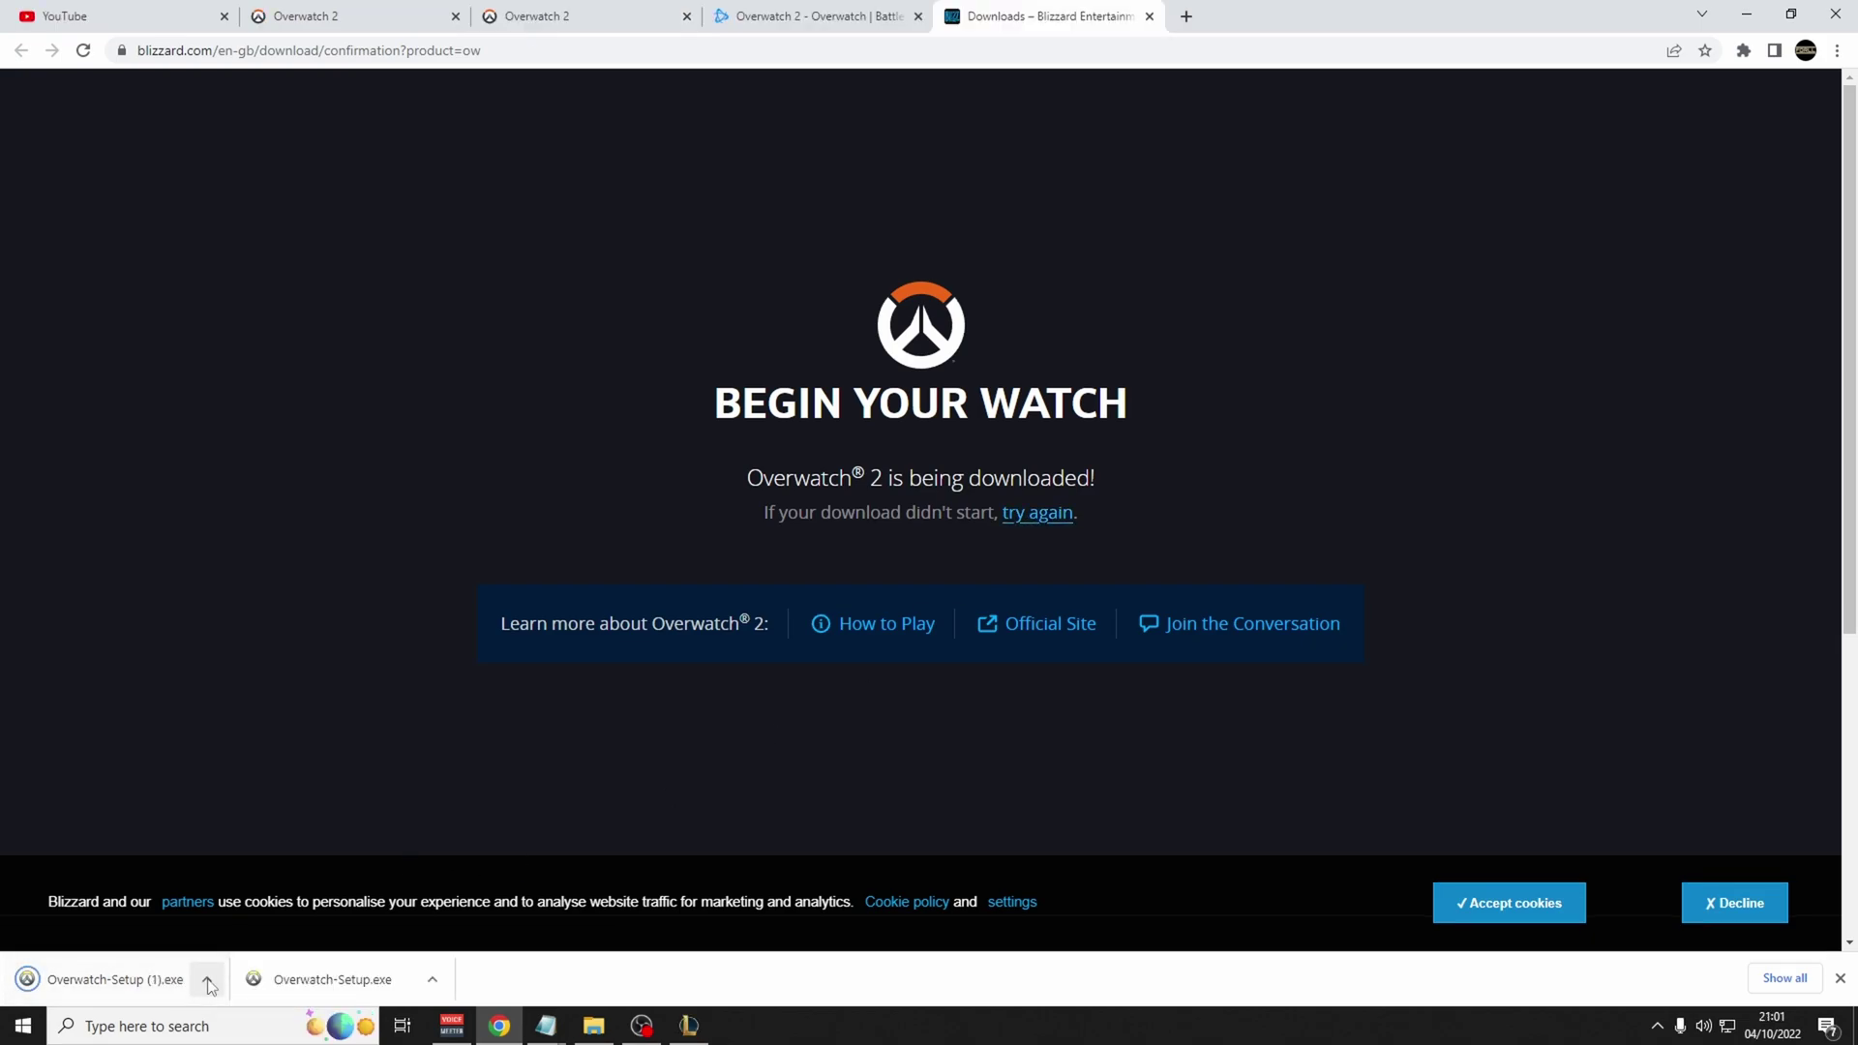
Open the downloaded Overwatch-Setup.exe from Chrome's download shelf.
left_click(209, 980)
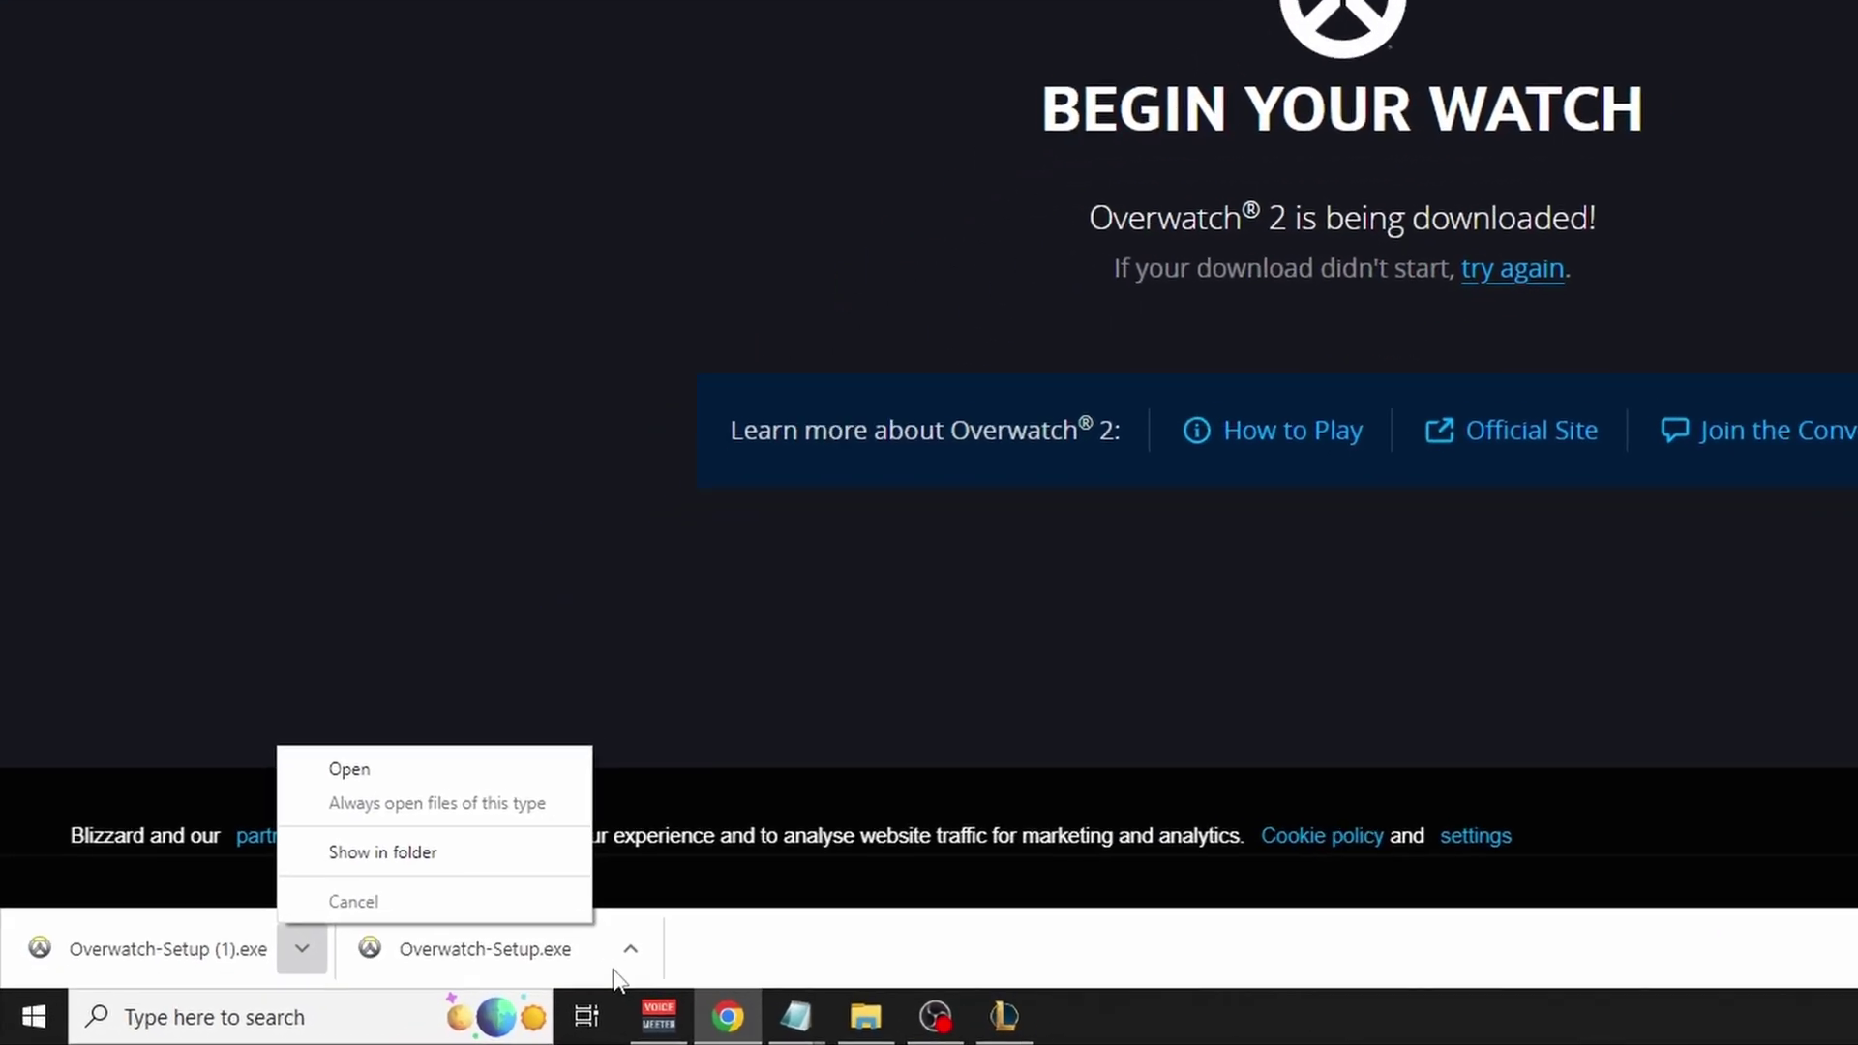
left_click(432, 979)
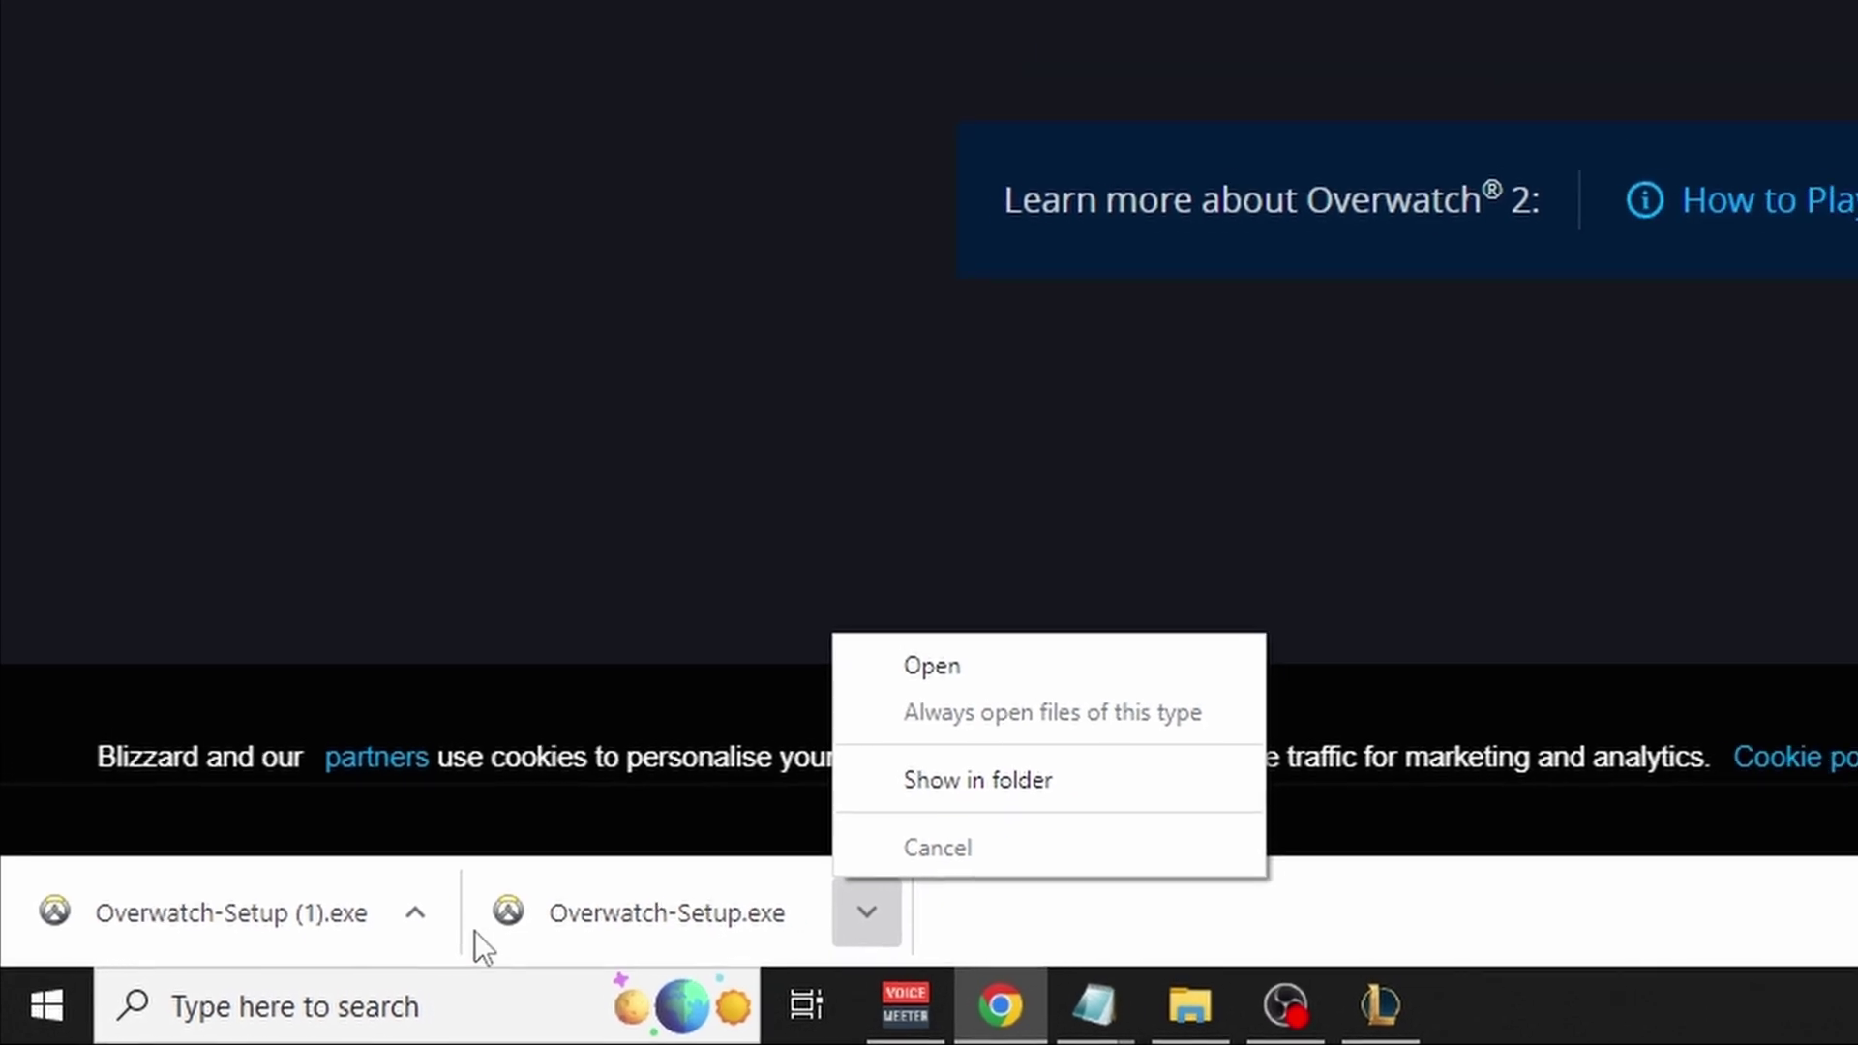
left_click(741, 755)
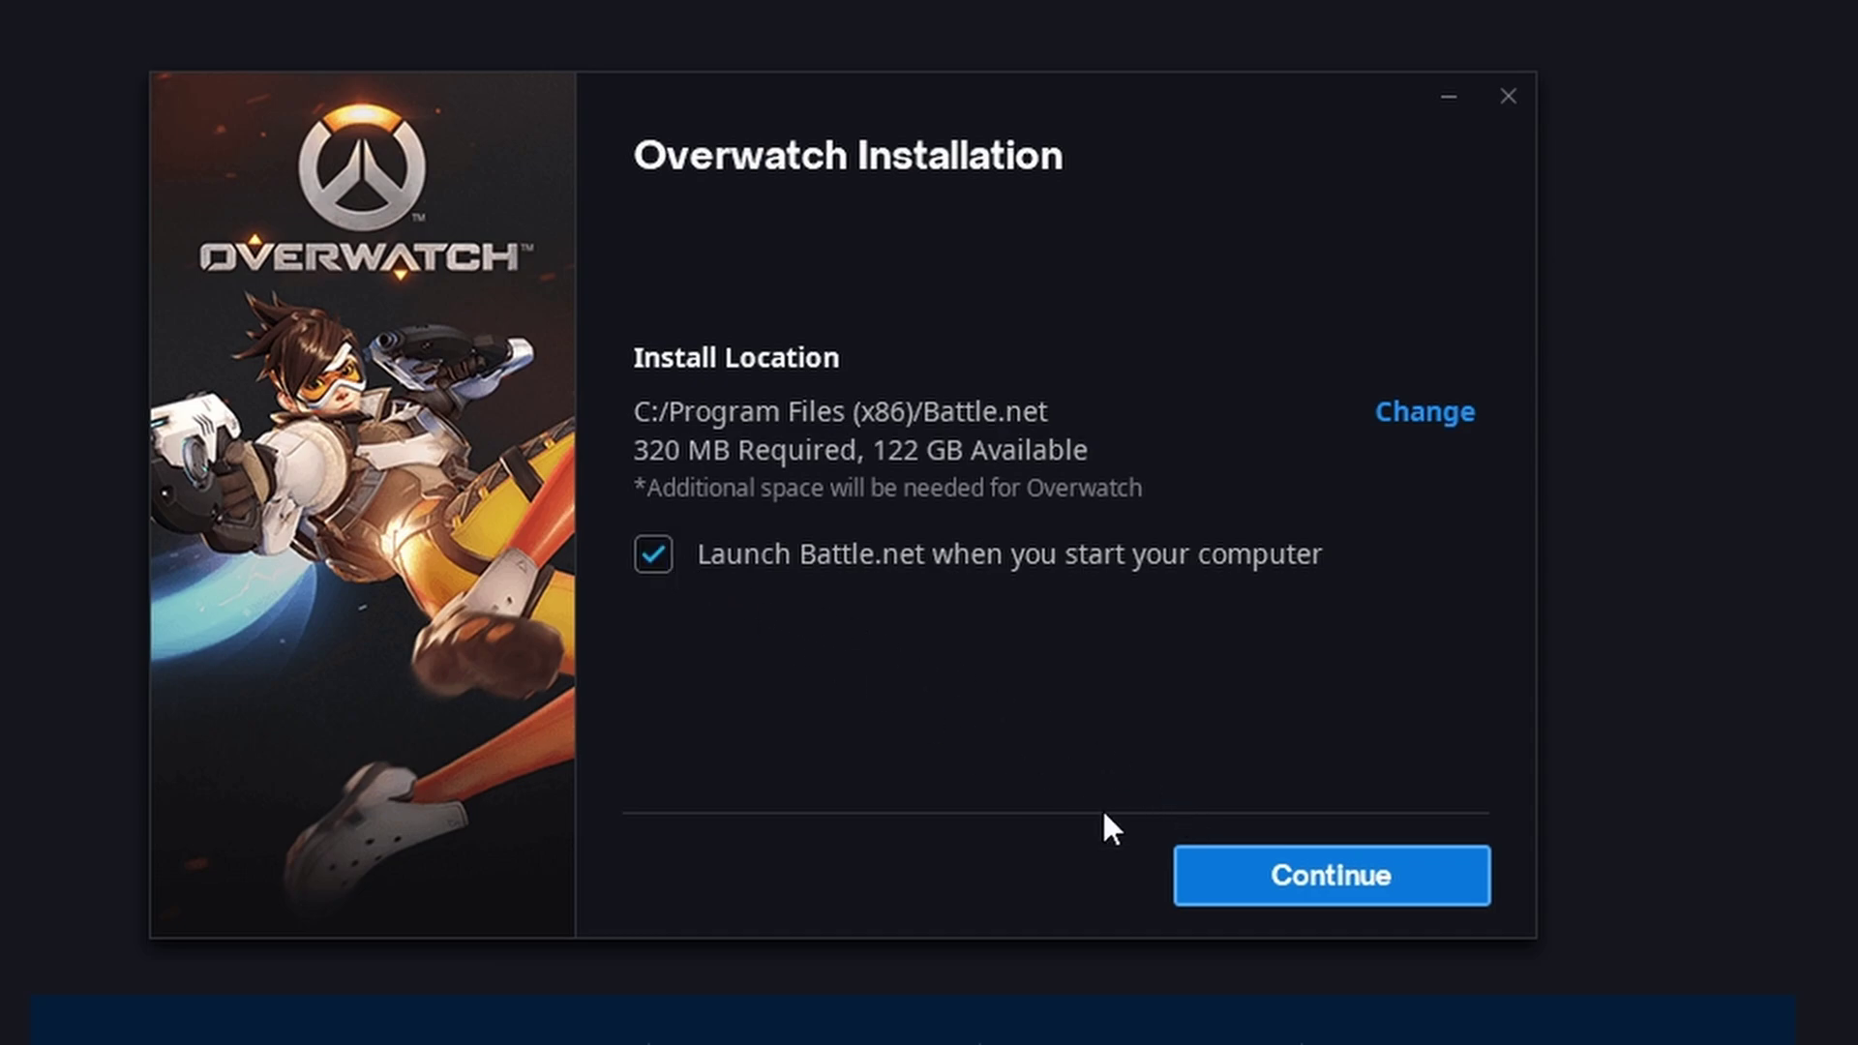
Accept the default C:/Program Files (x86)/Battle.net location and install Battle.net.
left_click(1309, 879)
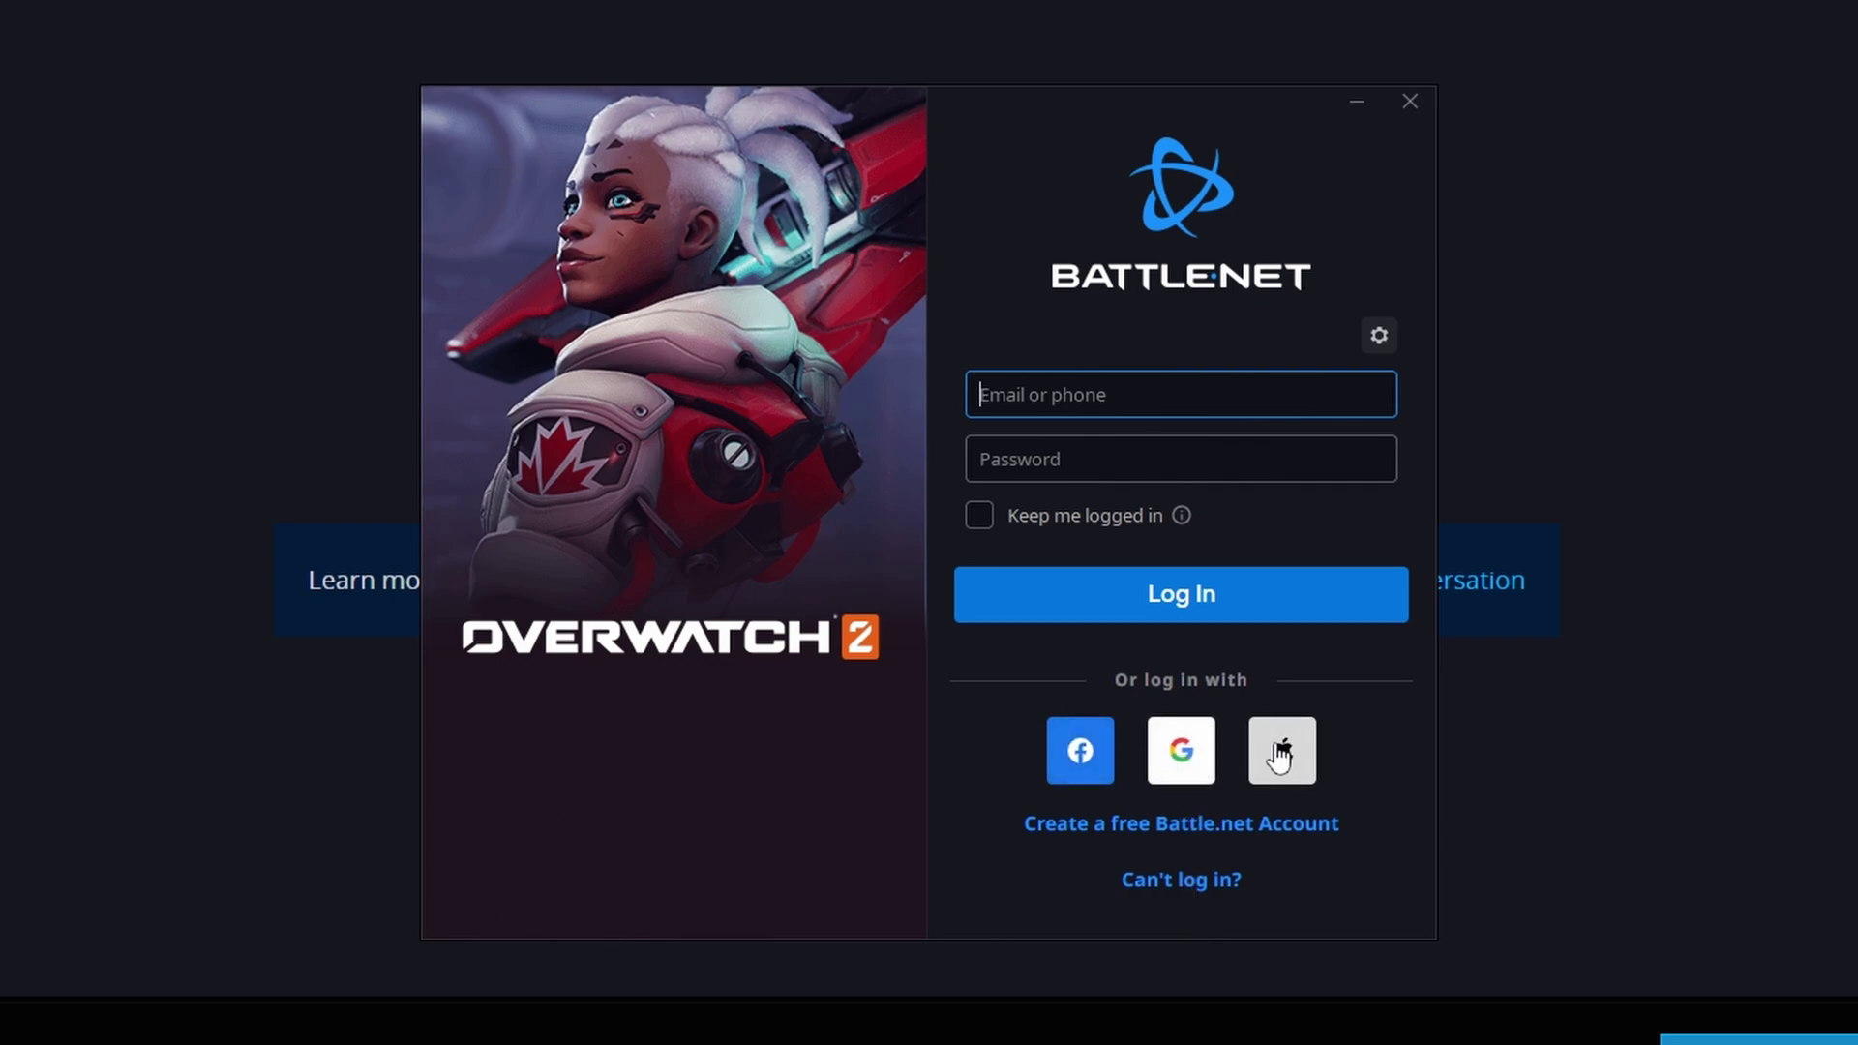
Start a free Battle.net account with United Kingdom as country and enter the date of birth.
left_click(1100, 830)
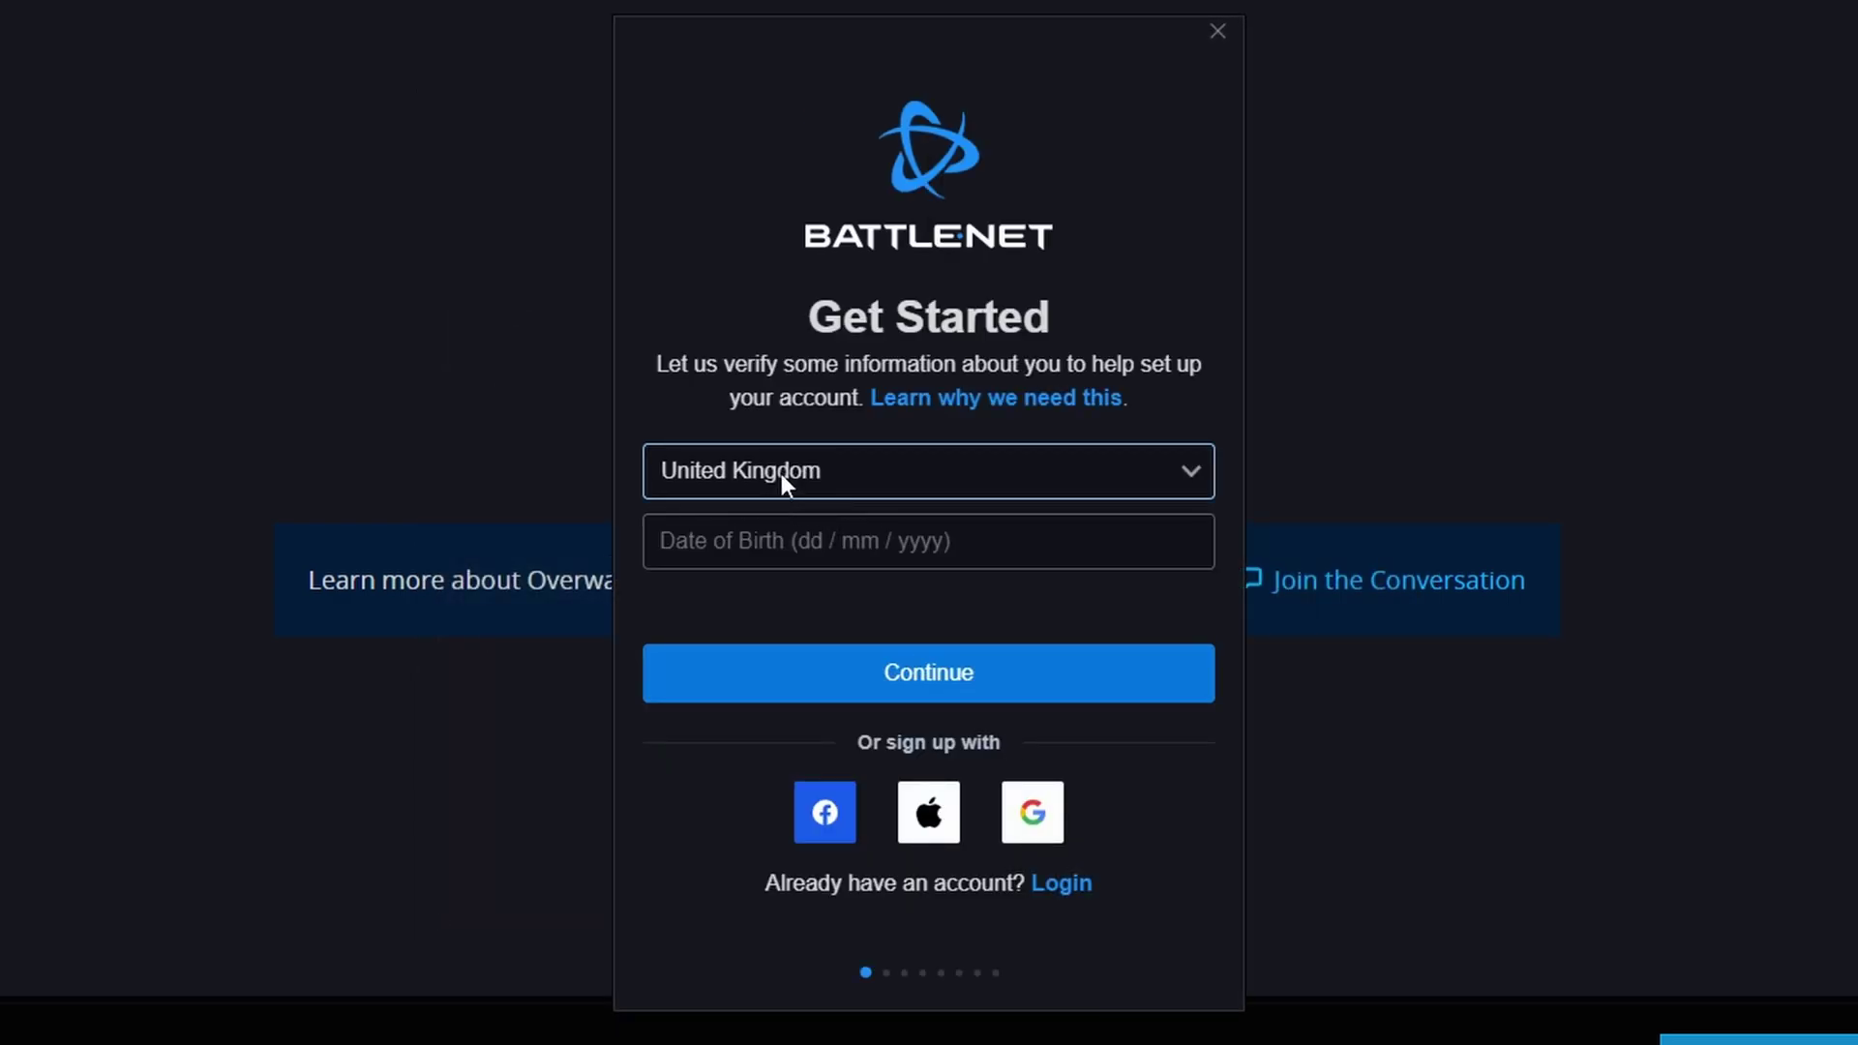
left_click(781, 474)
scroll(771, 733, "down", 5)
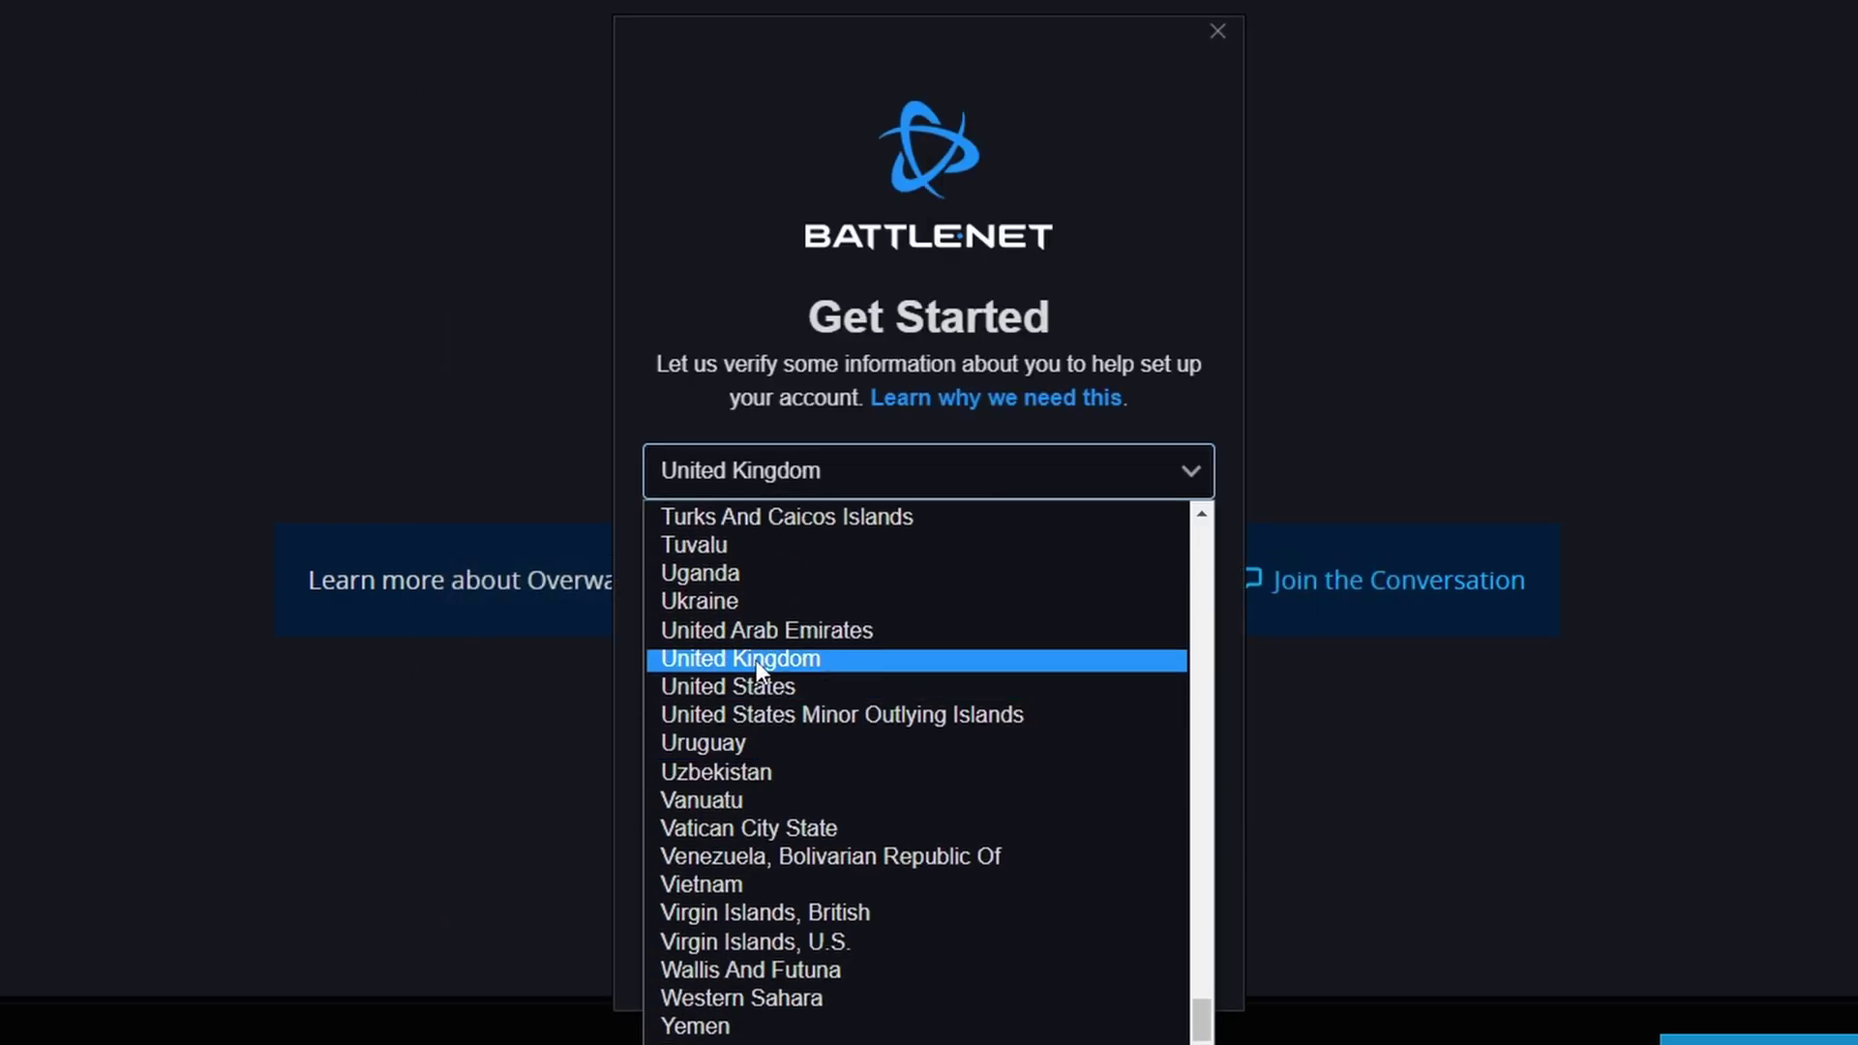
left_click(765, 659)
left_click(790, 560)
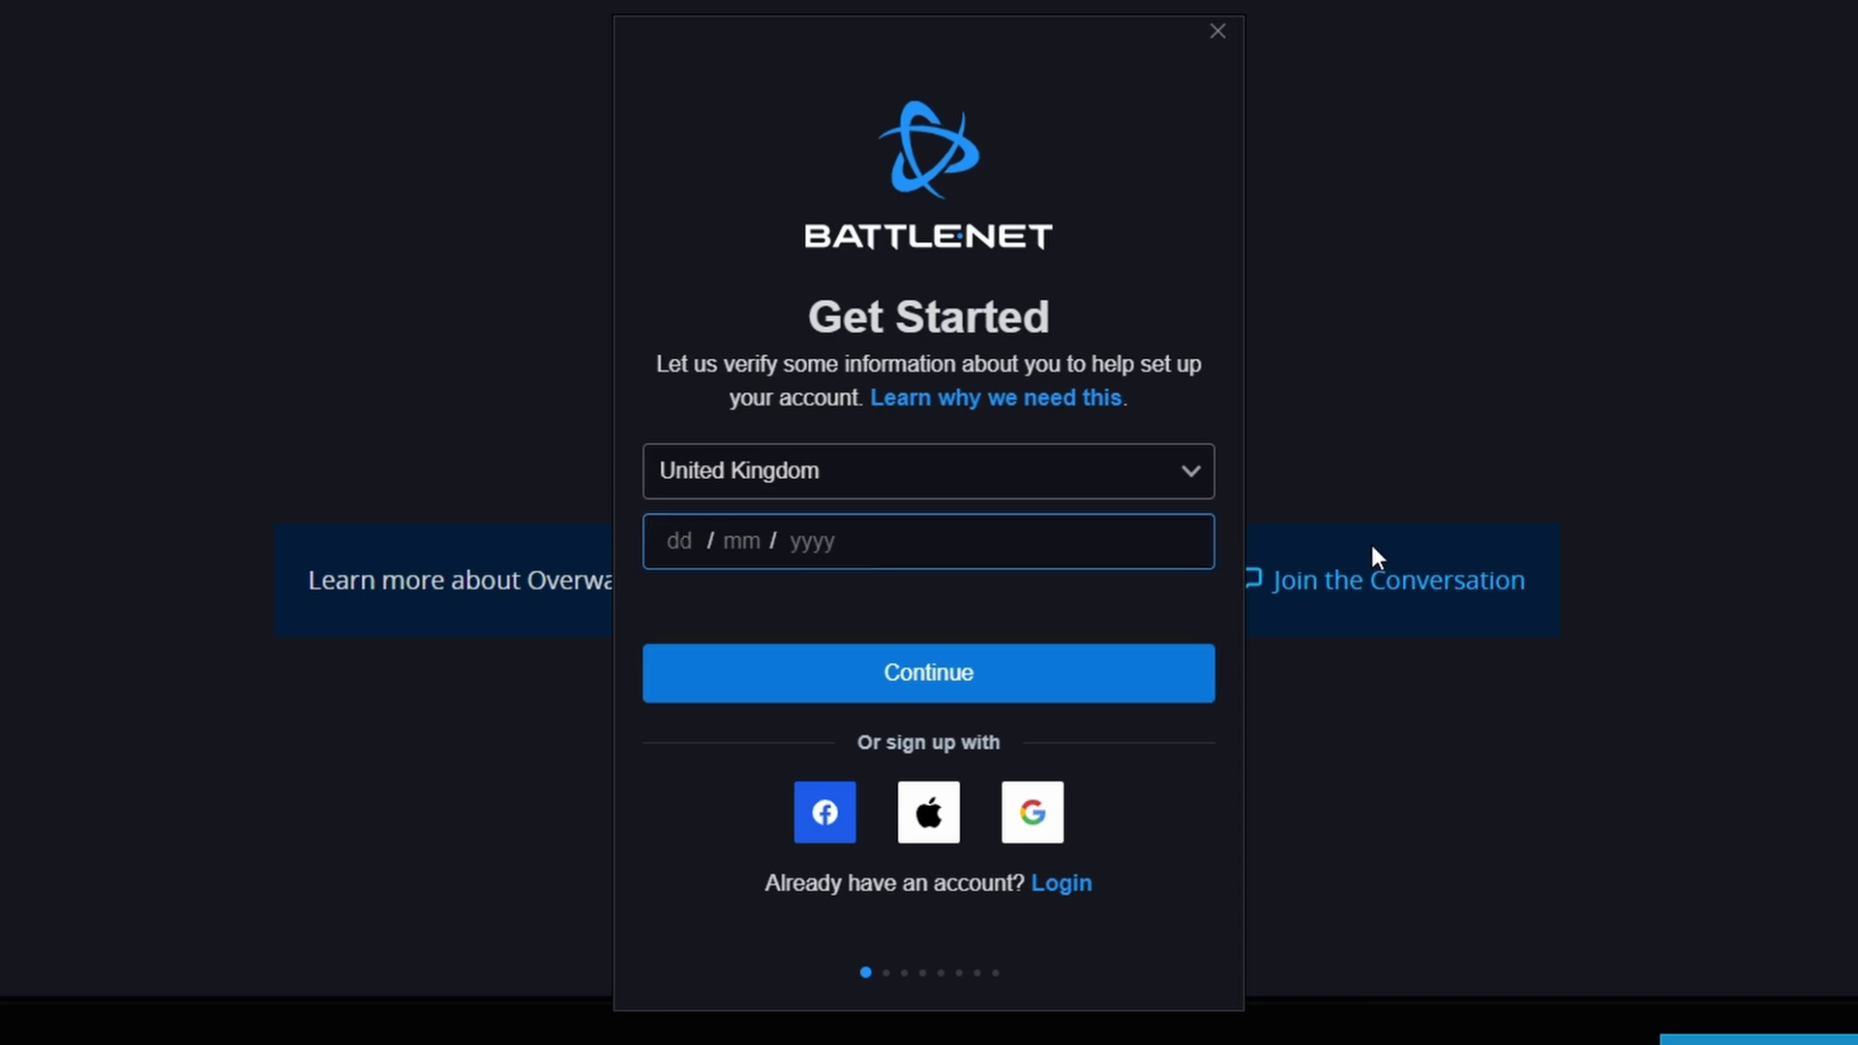
type("02 / 02 / ")
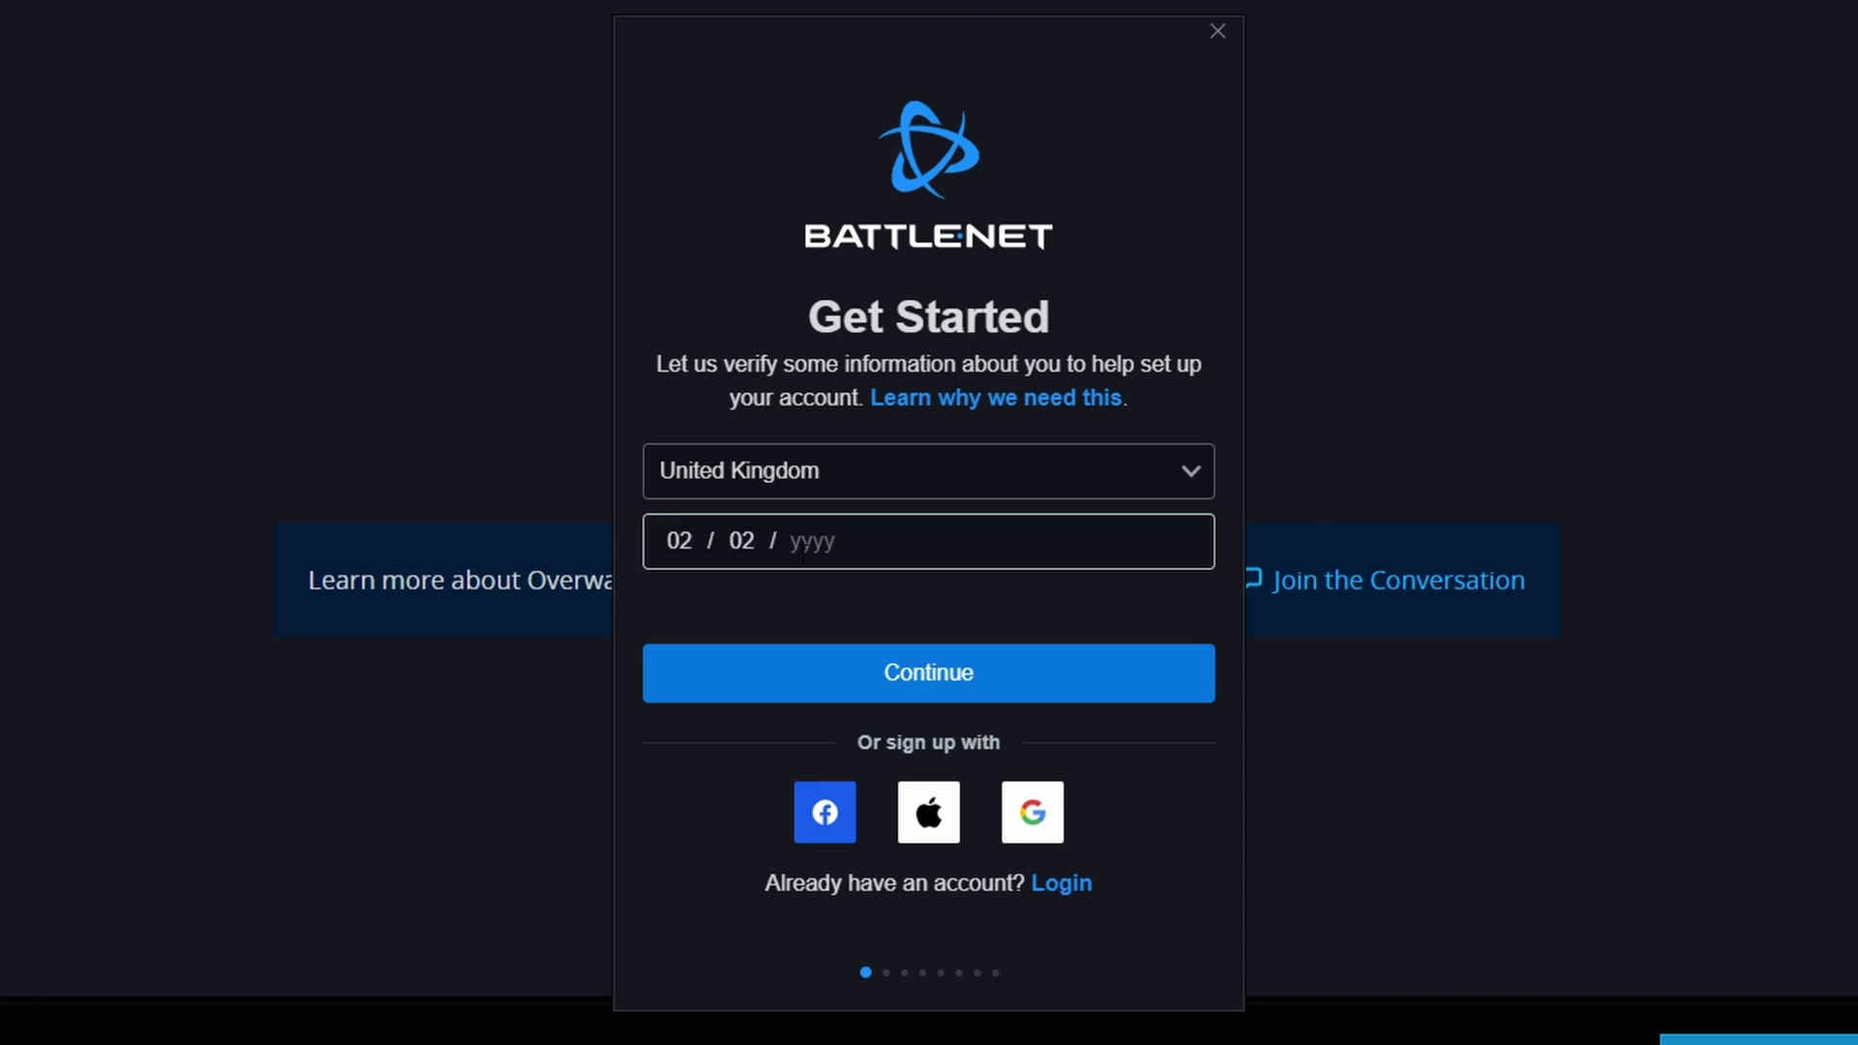
type("1992")
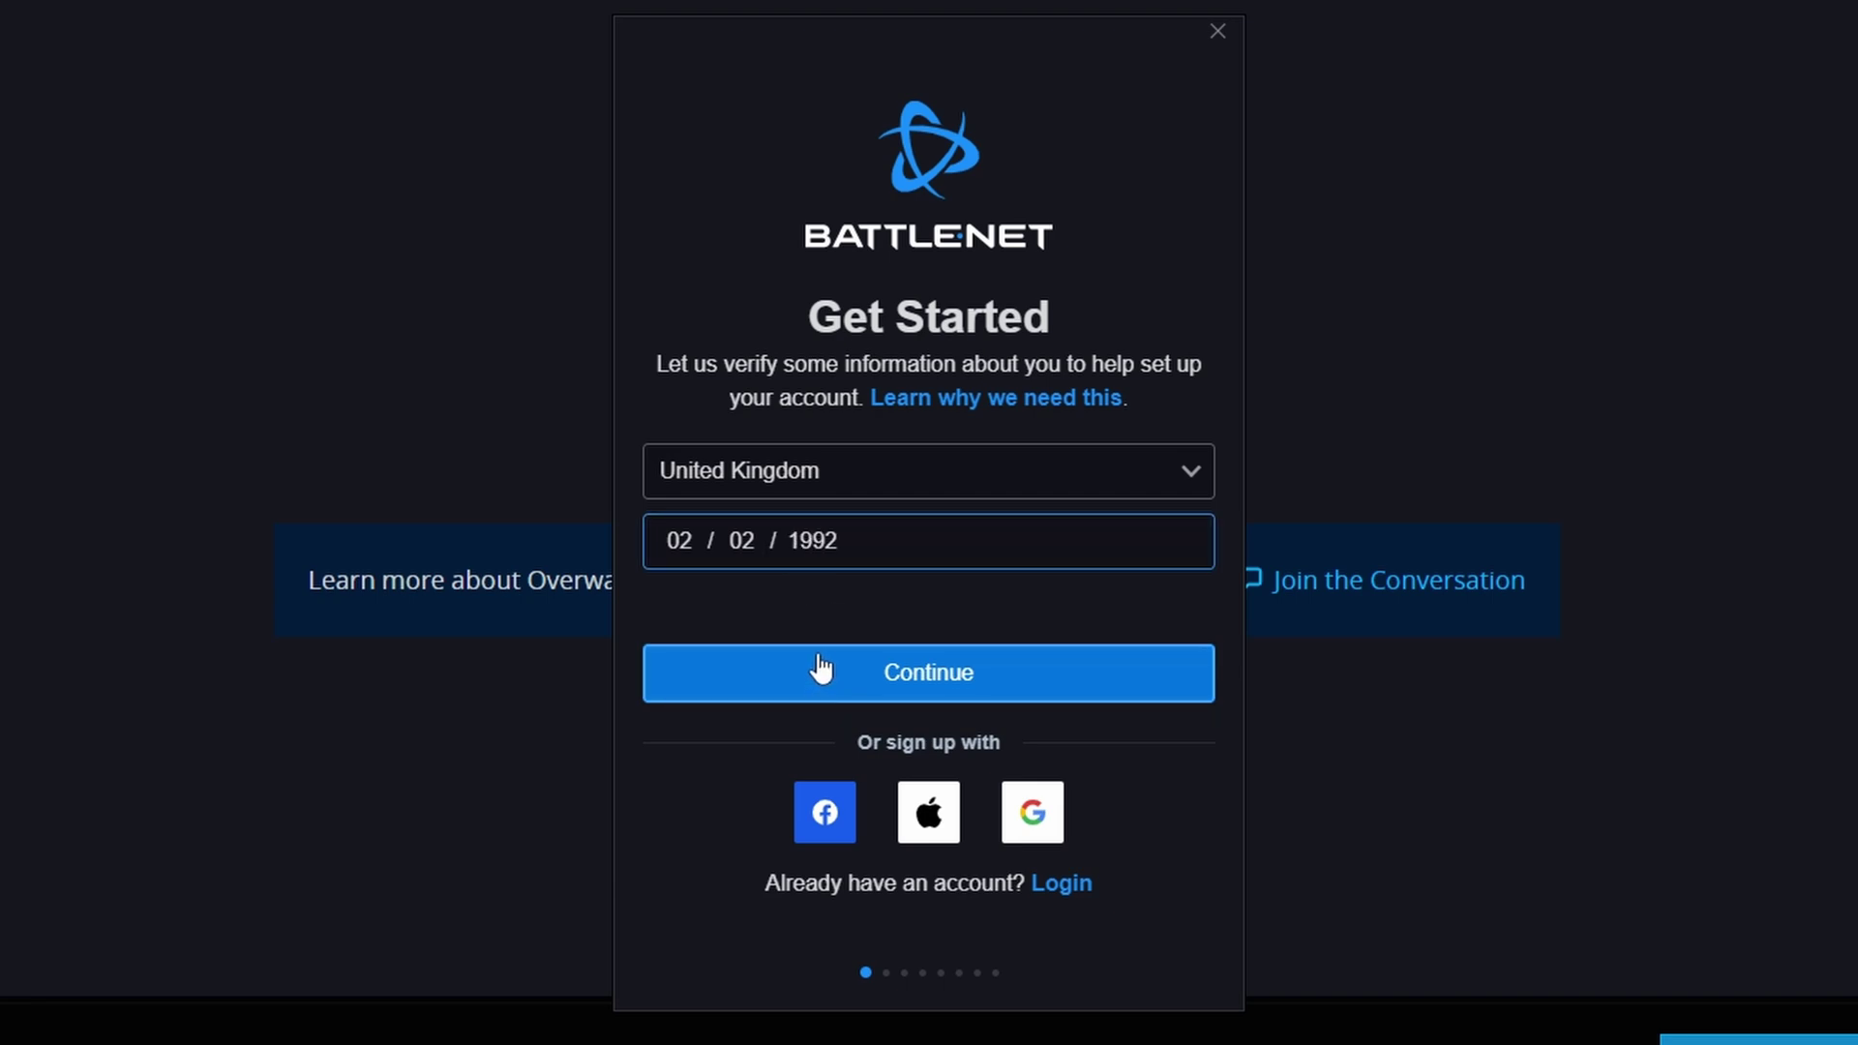
left_click(755, 677)
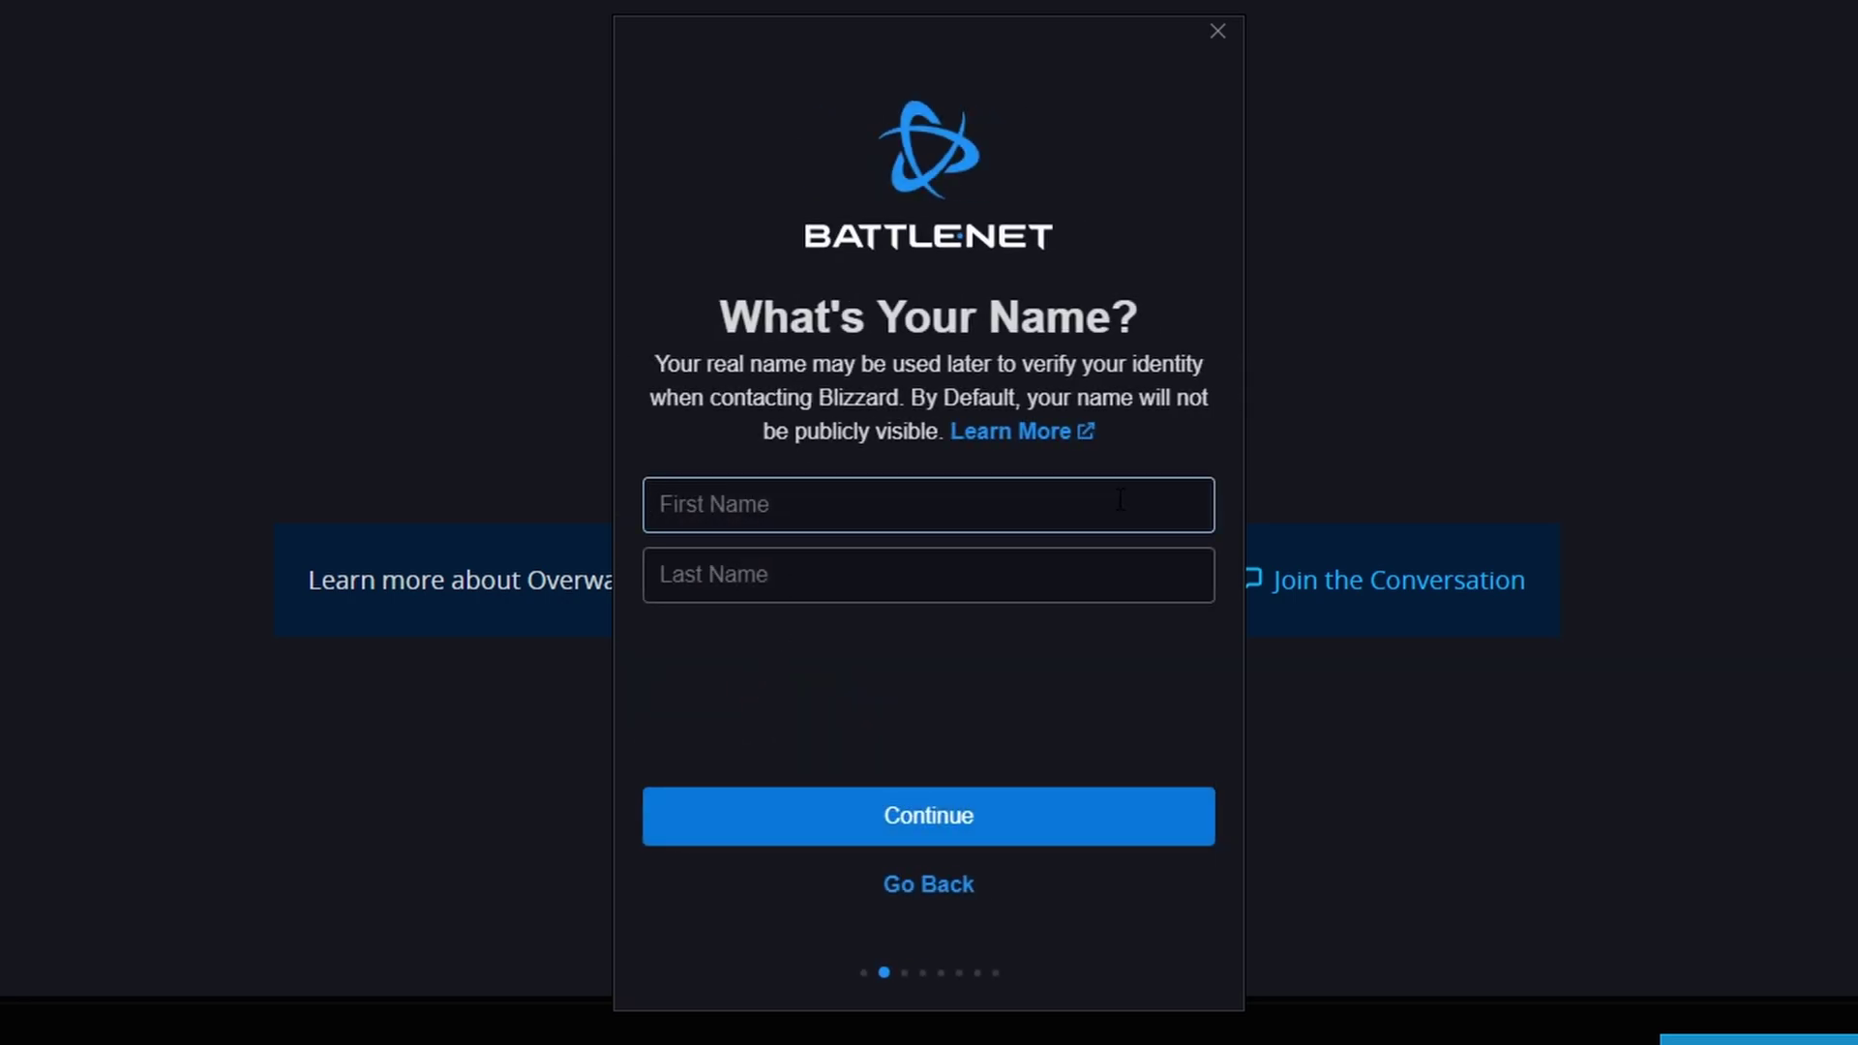
Enter the account holder's first and last name.
type("you")
left_click(864, 593)
type("tube")
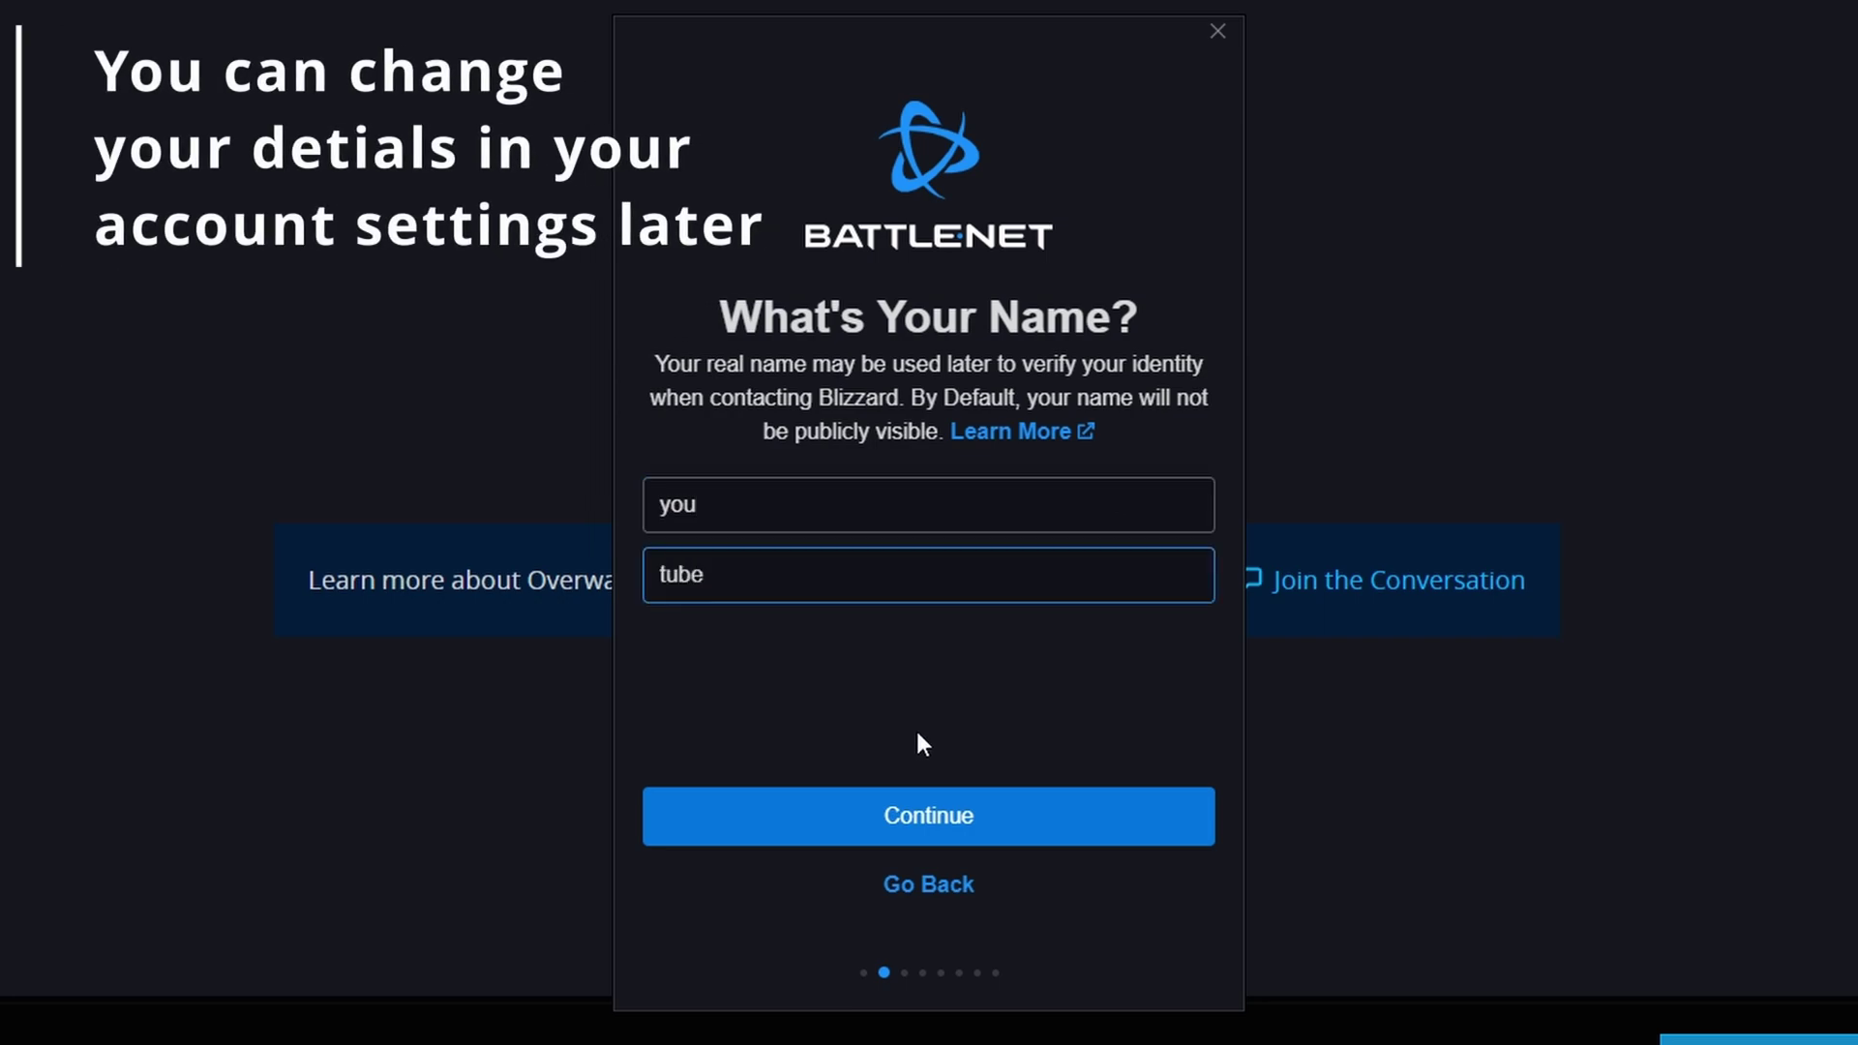
left_click(962, 830)
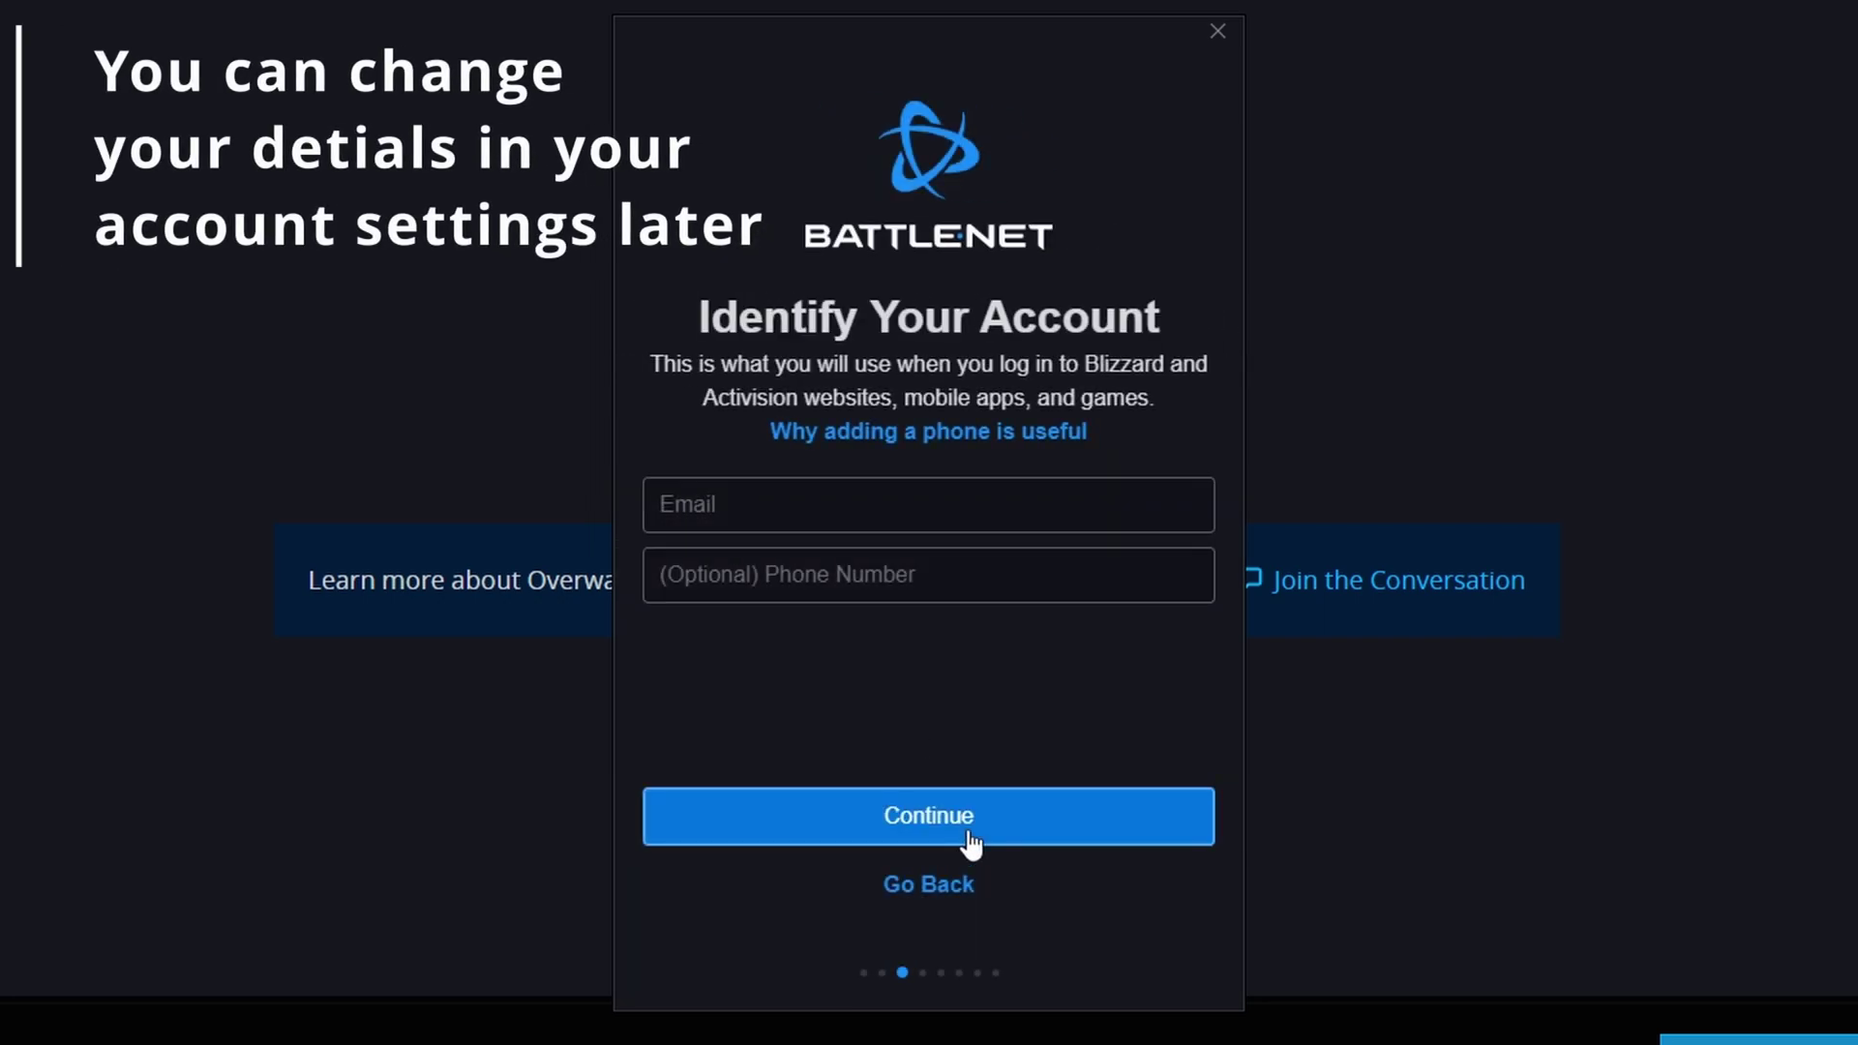
Paste the account e-mail, untick the third-party news and offers opt-in, and accept the terms.
left_click(809, 504)
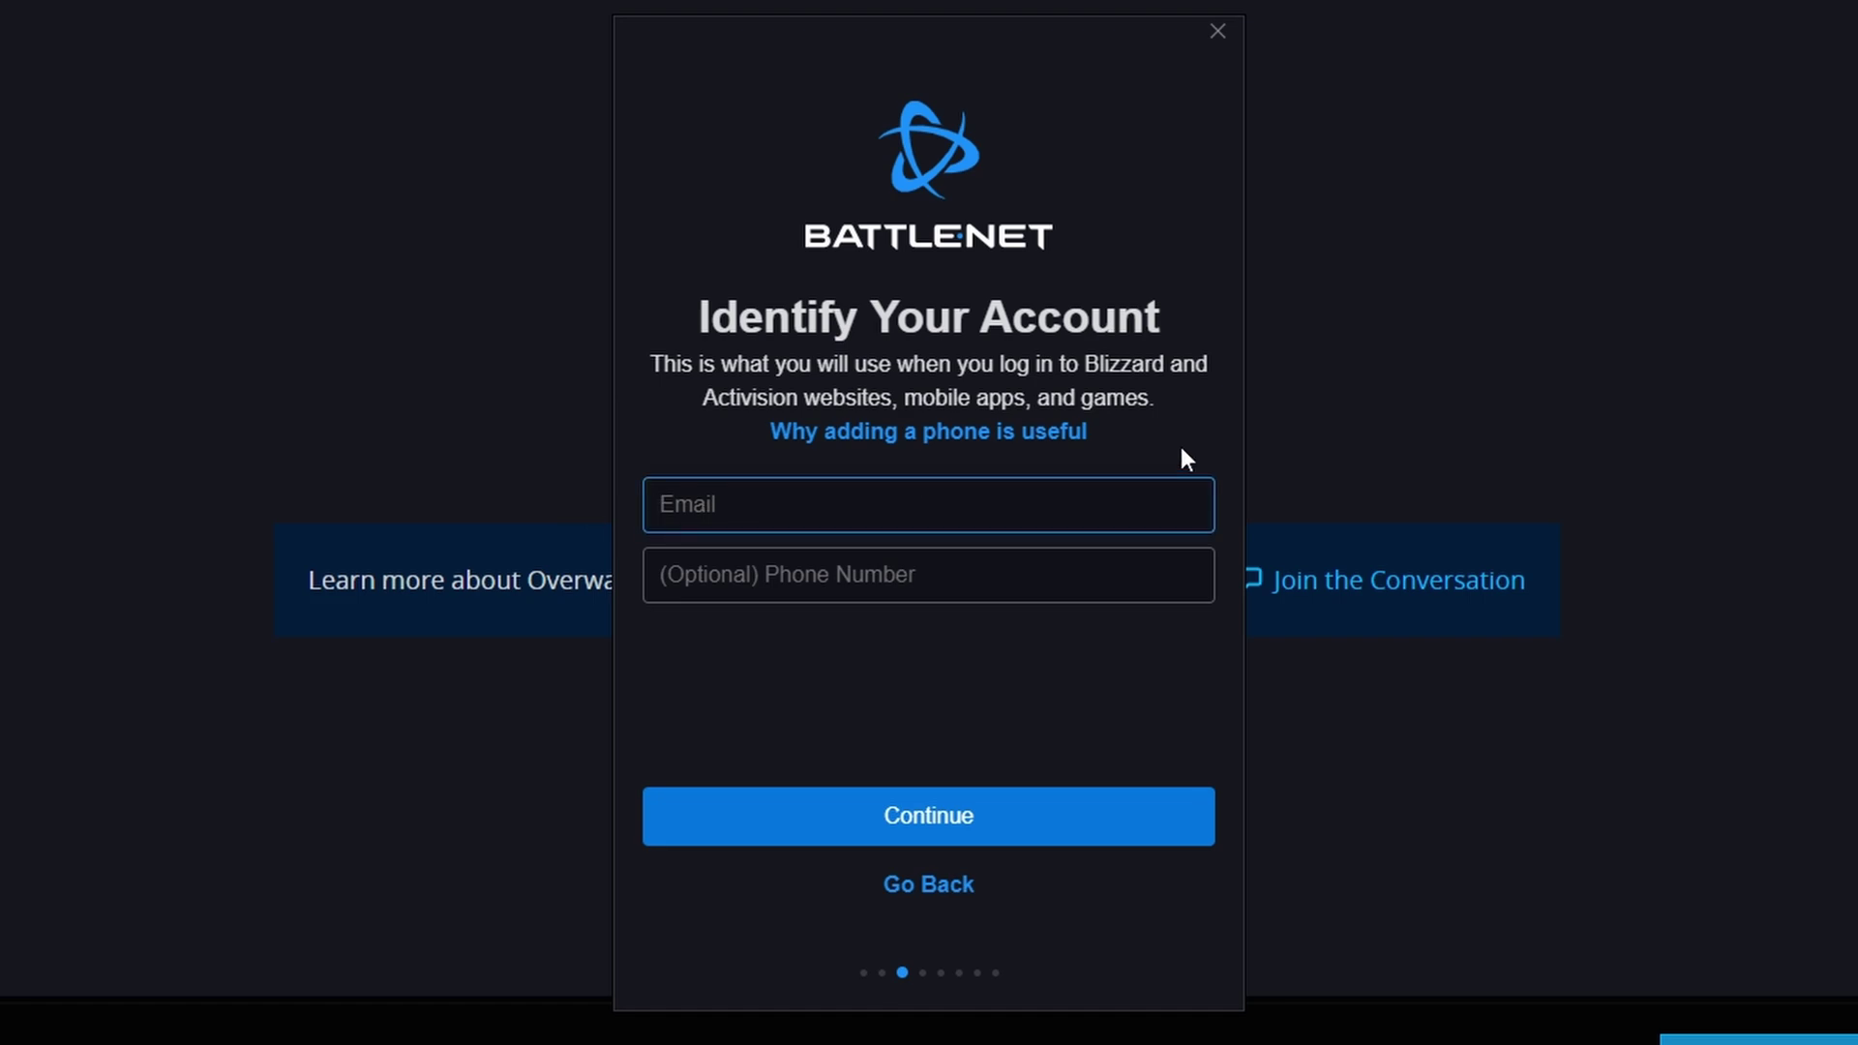
key("ctrl+v")
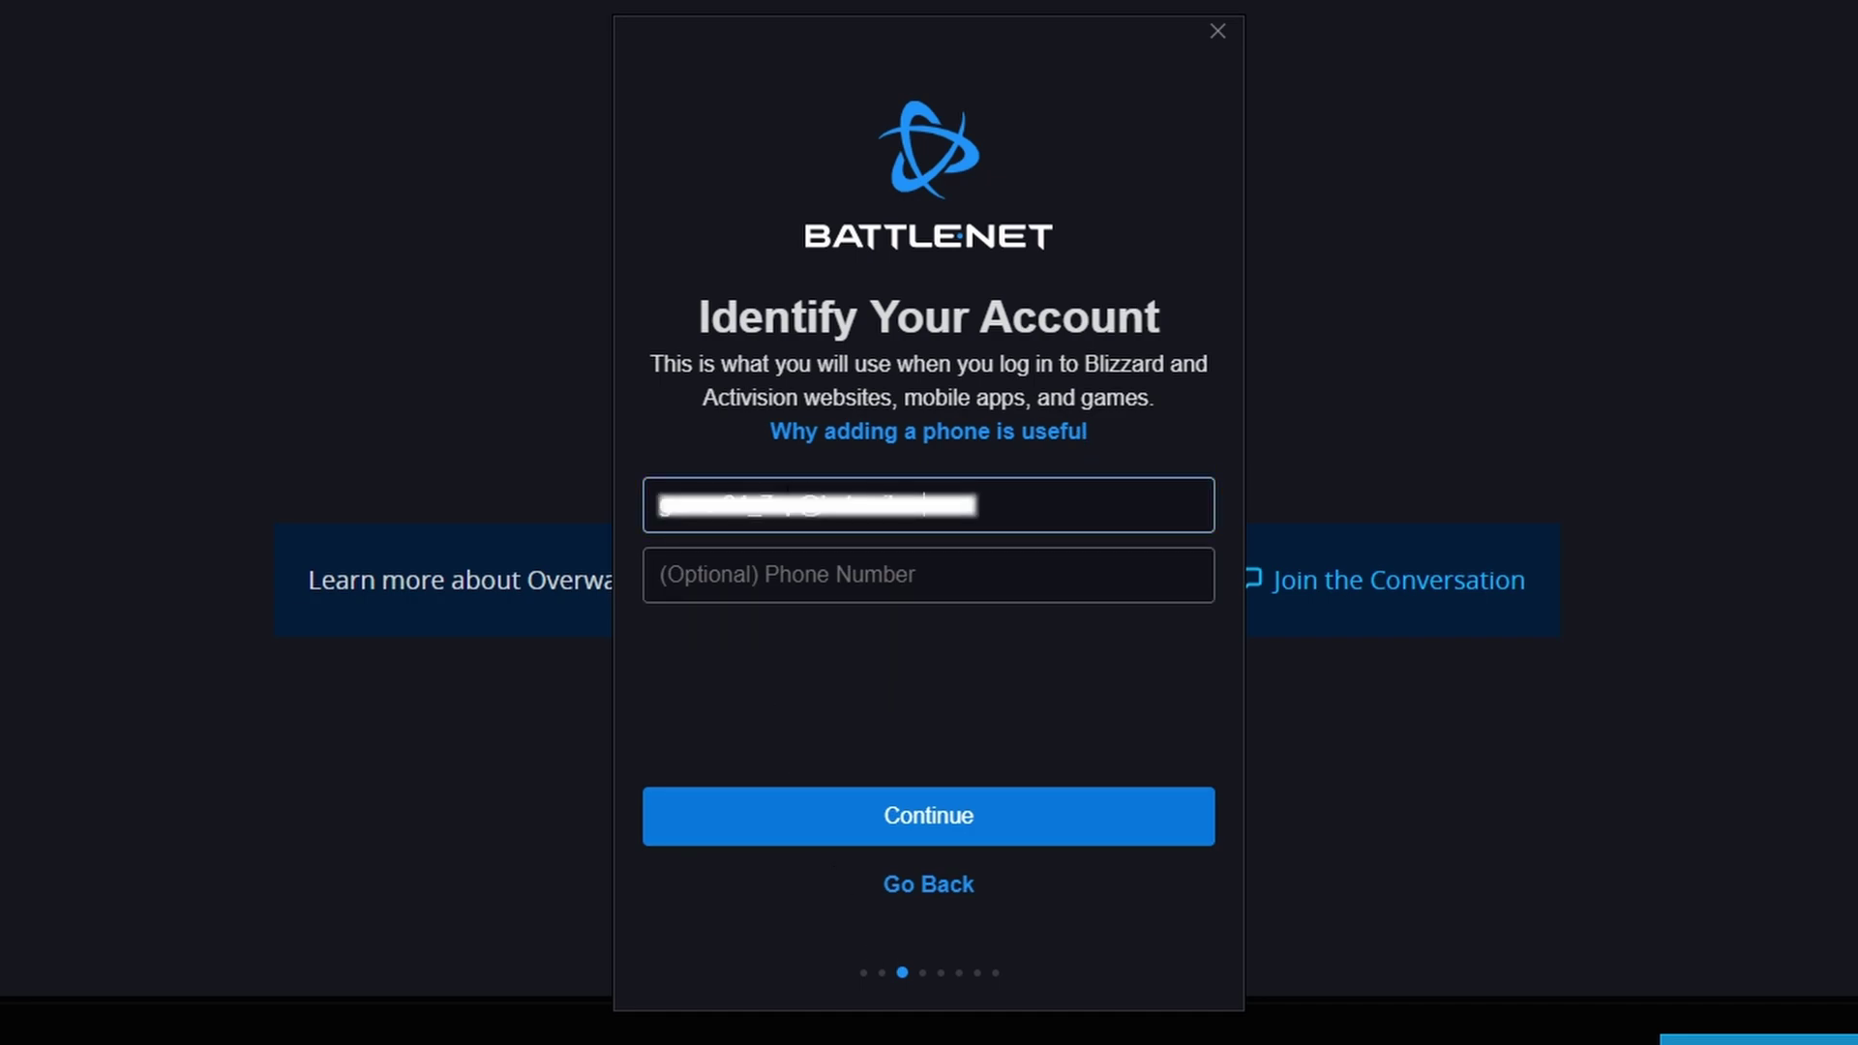
left_click(842, 840)
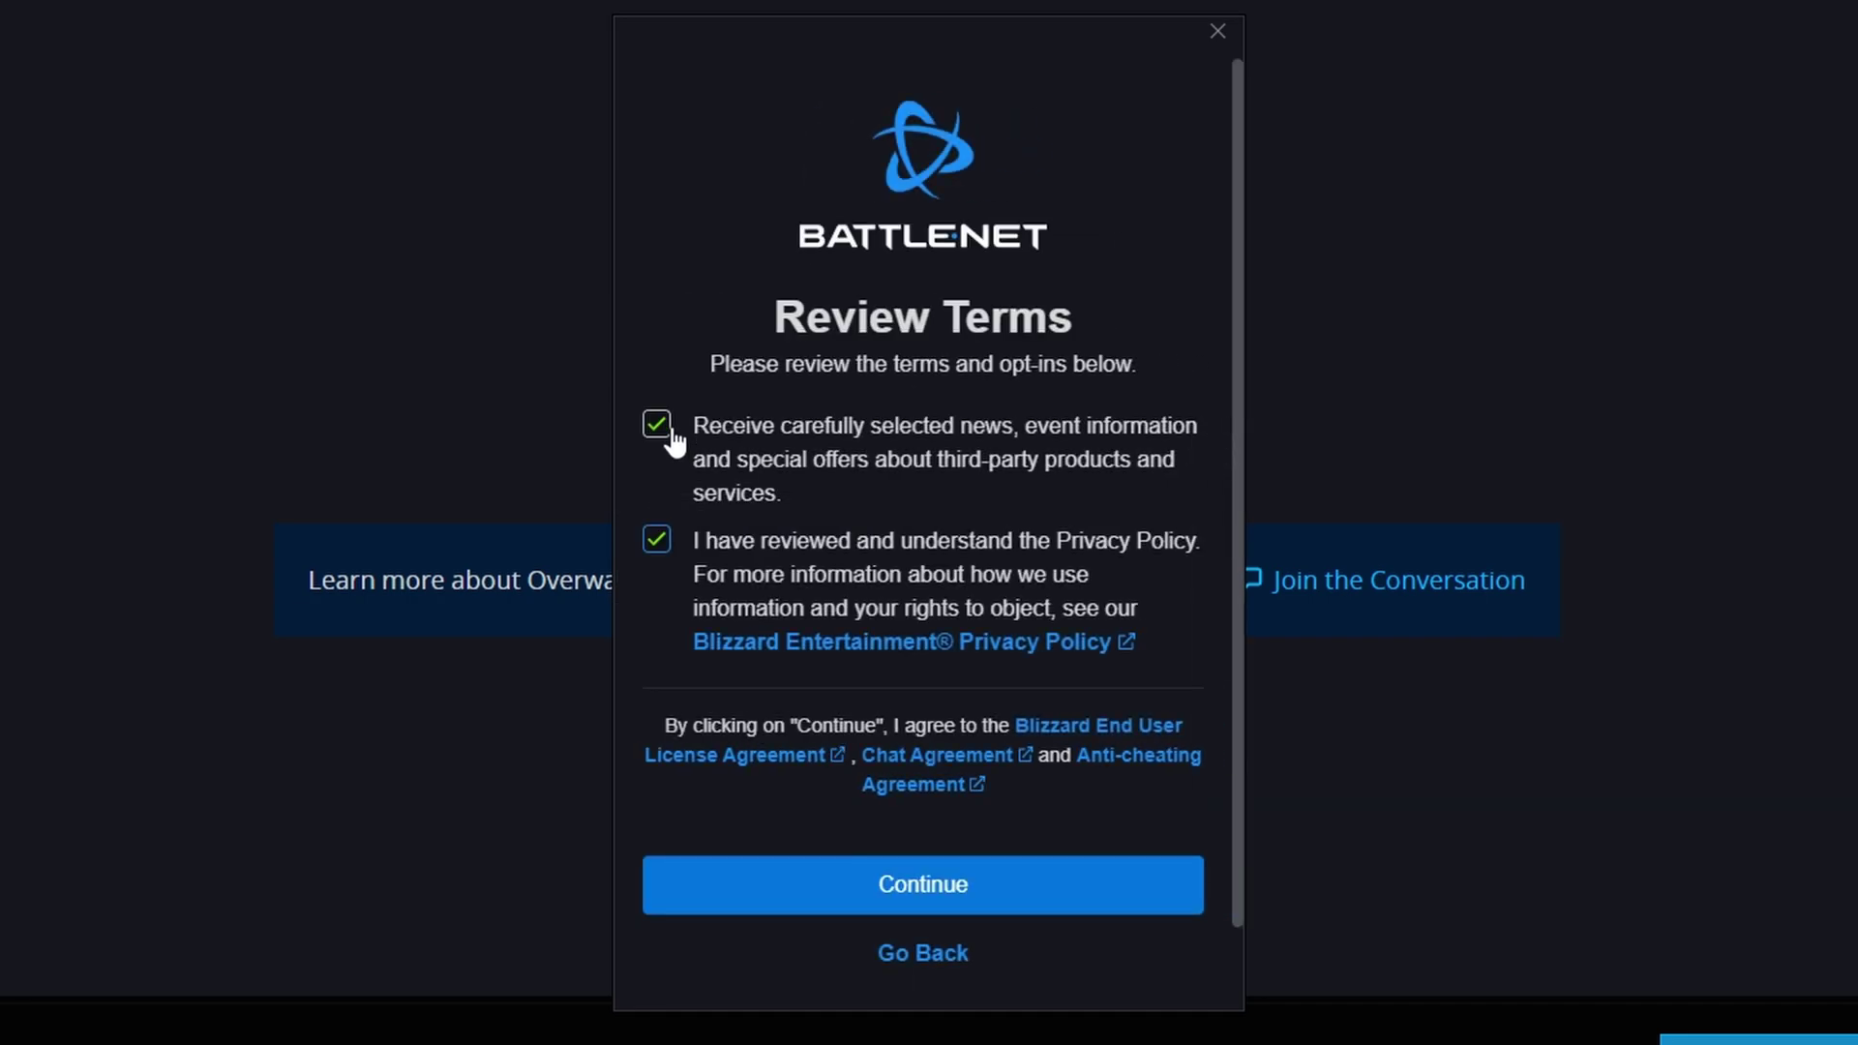
left_click(659, 424)
left_click(891, 894)
Set the new account's password.
left_click(803, 433)
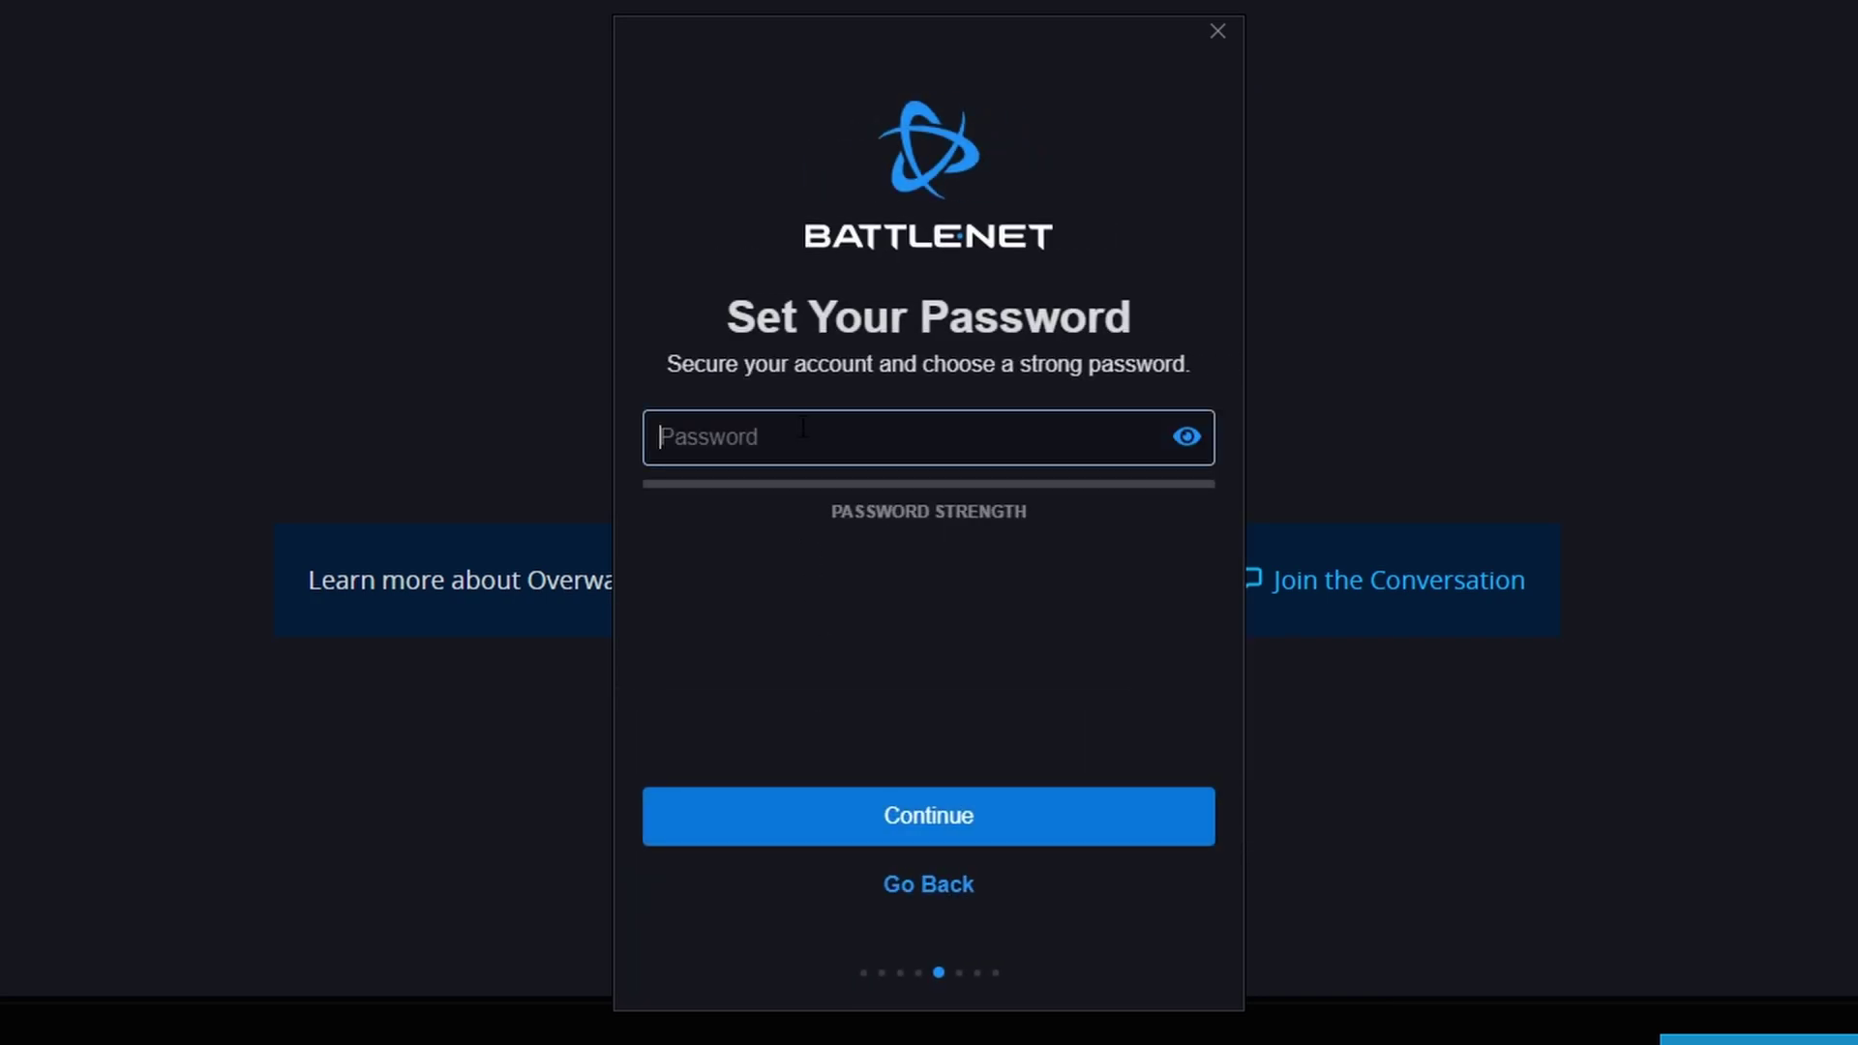
type("••••••••••")
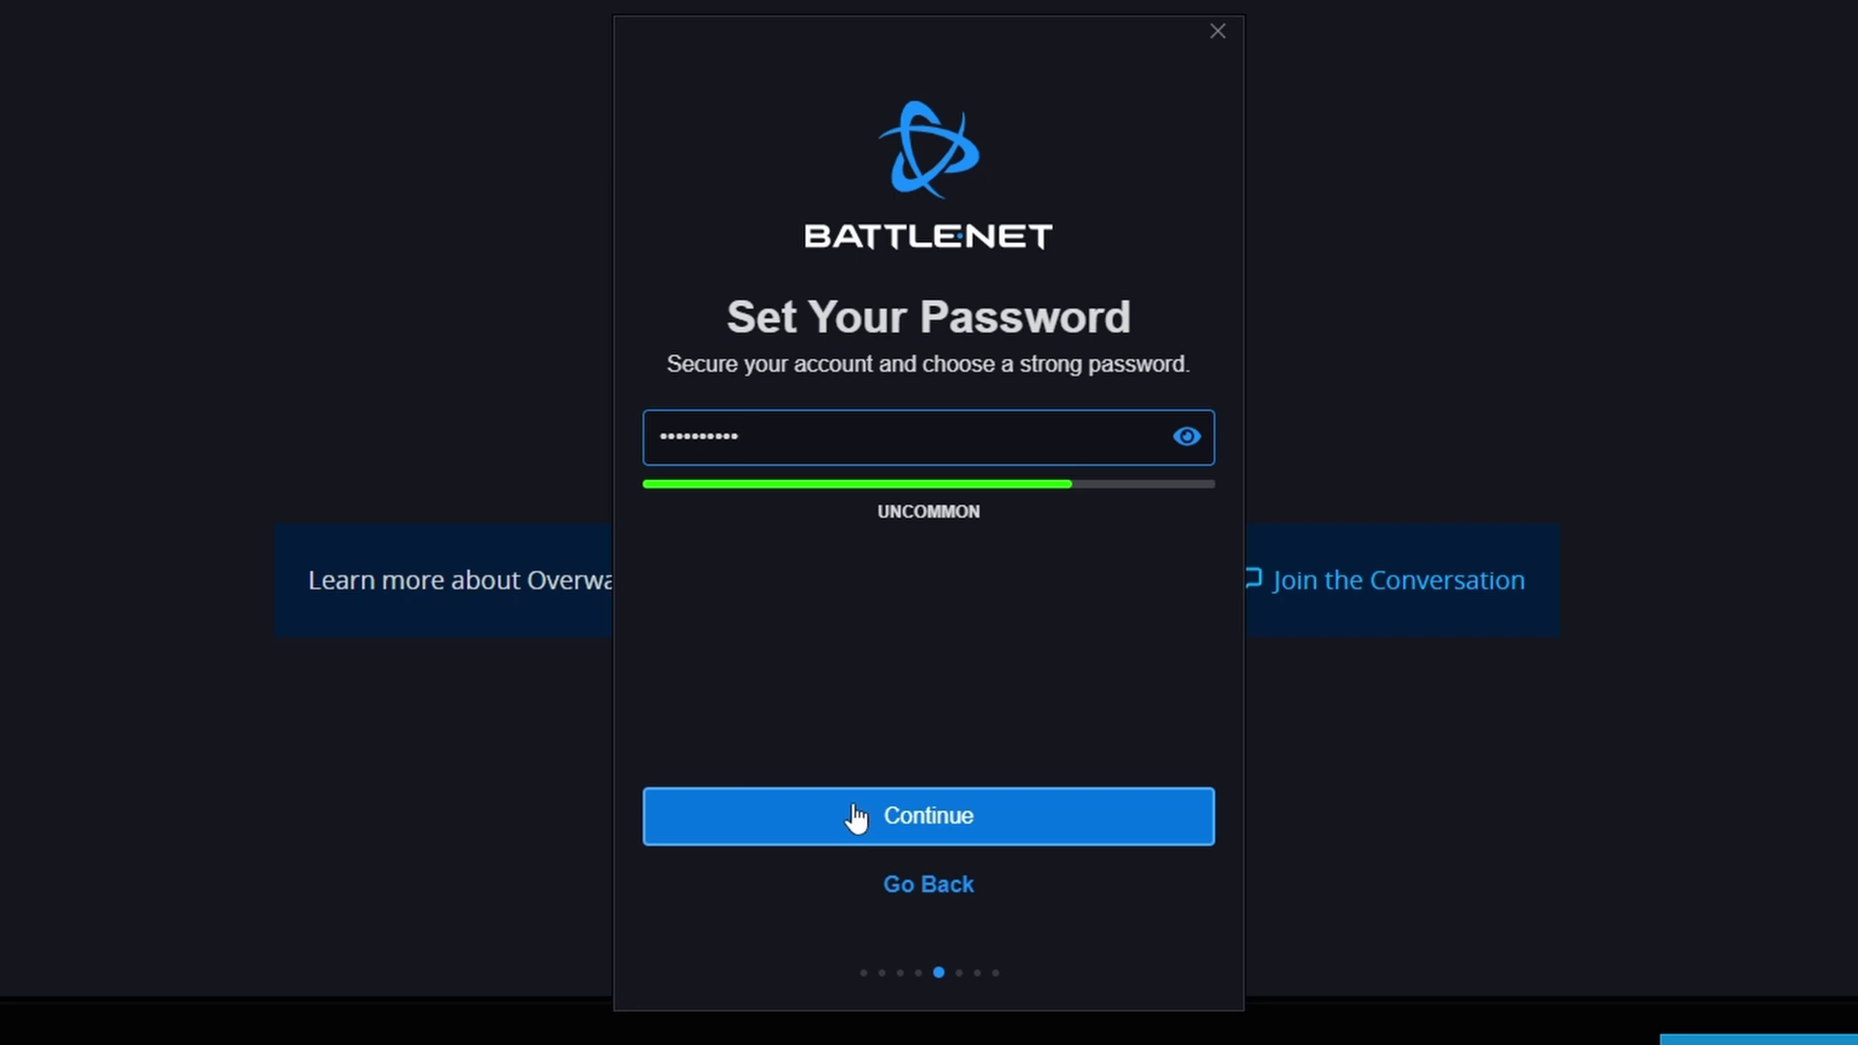
left_click(851, 818)
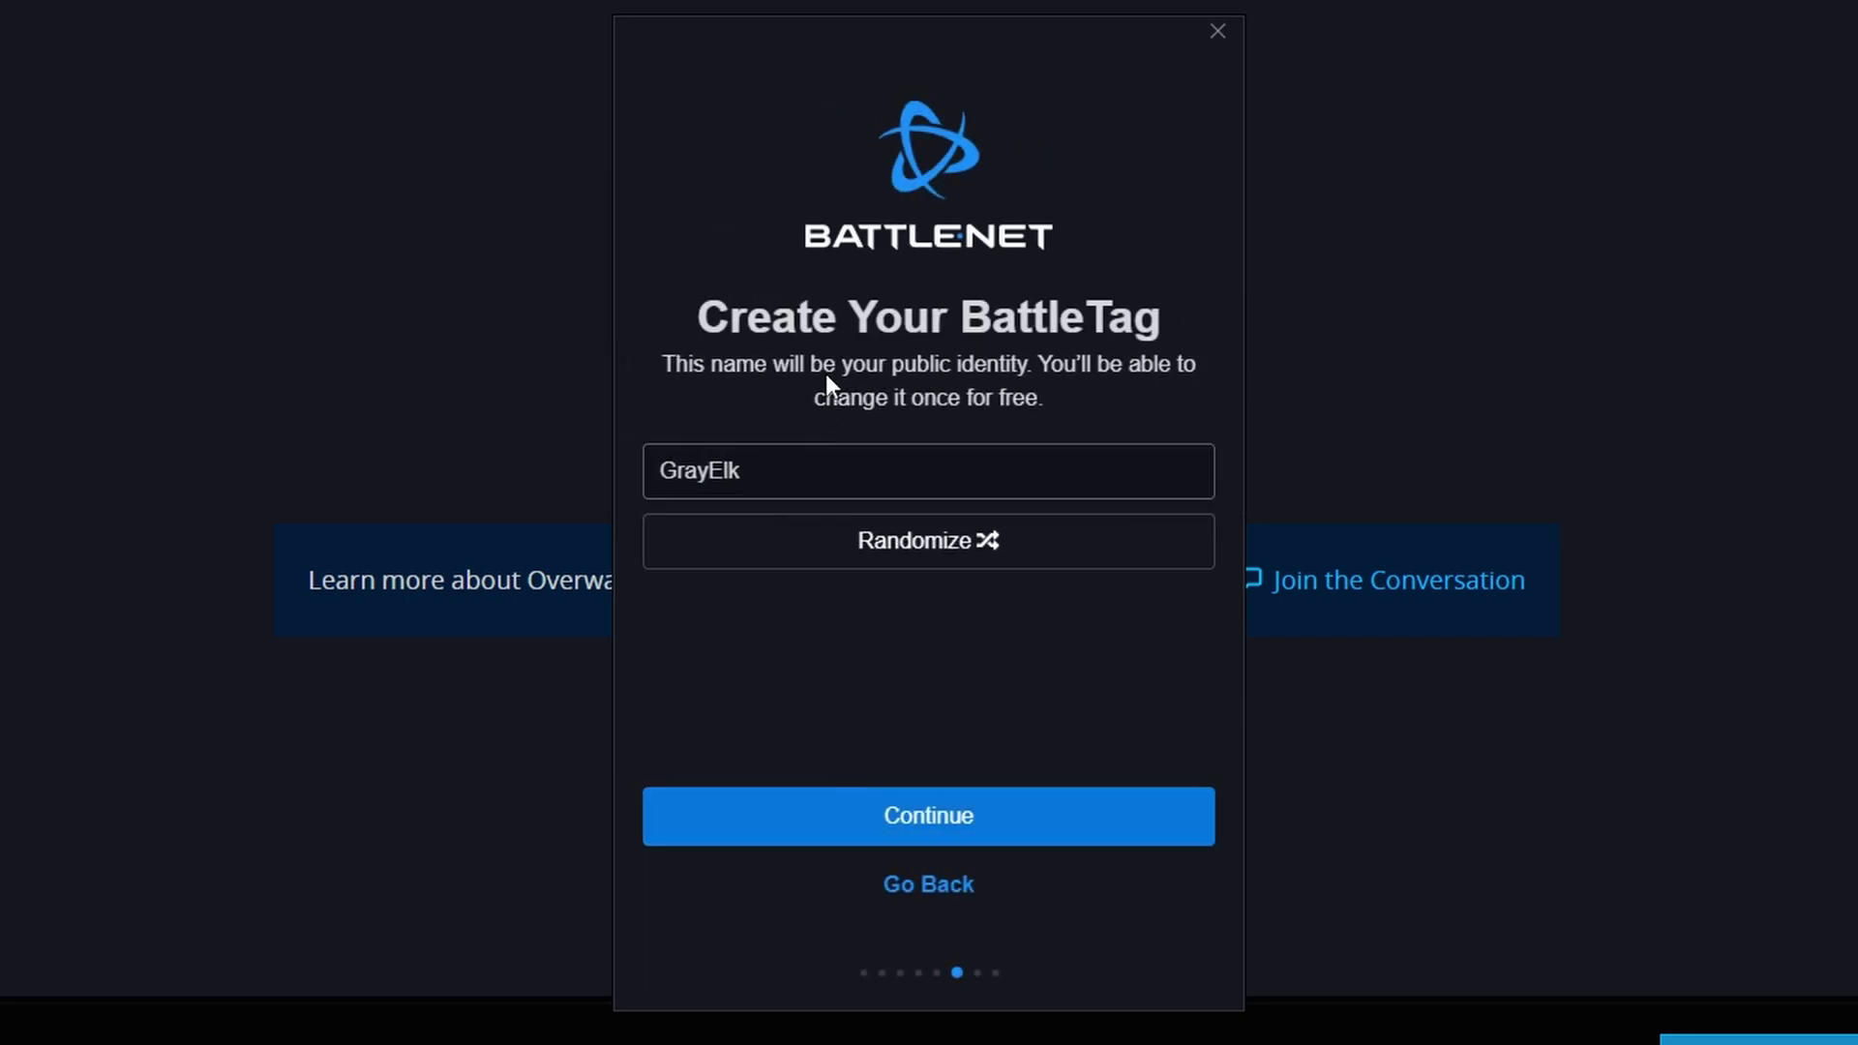
Replace the suggested GrayElk BattleTag, pass the human check and accept the privacy terms.
left_click_drag(891, 472, 460, 449)
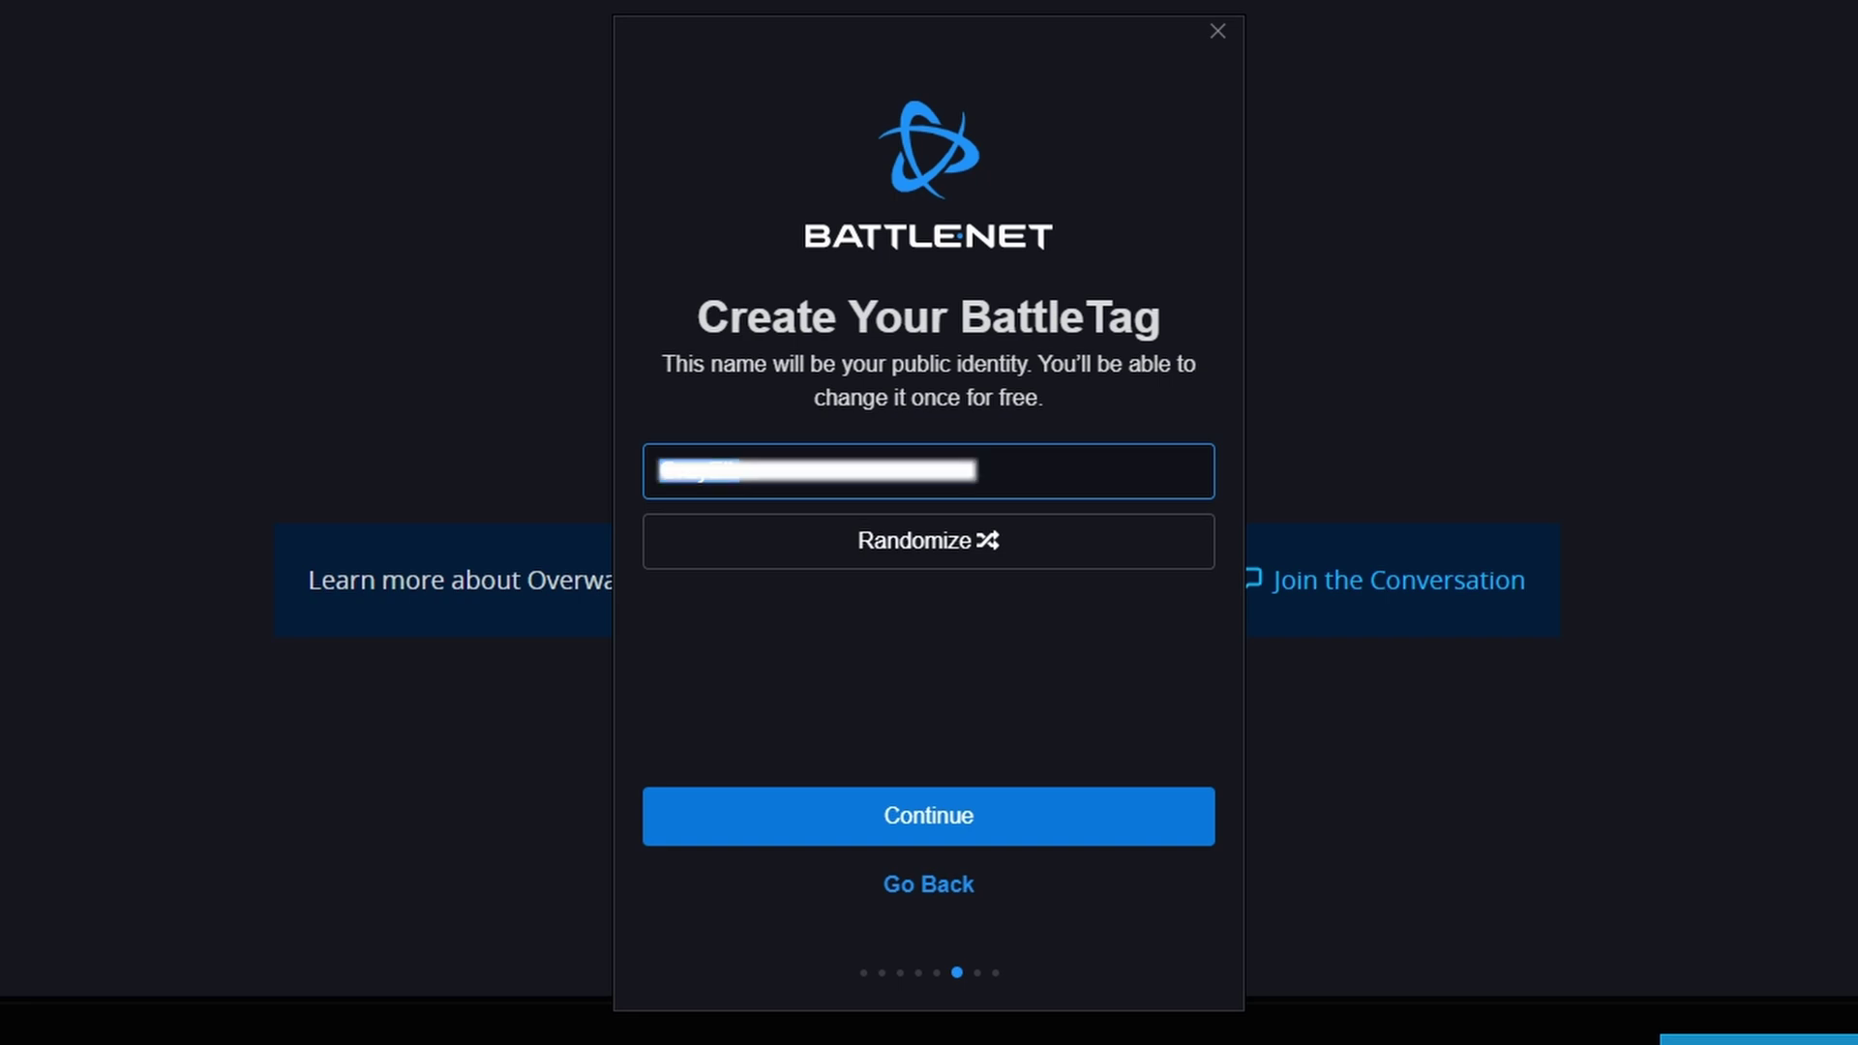
left_click(818, 819)
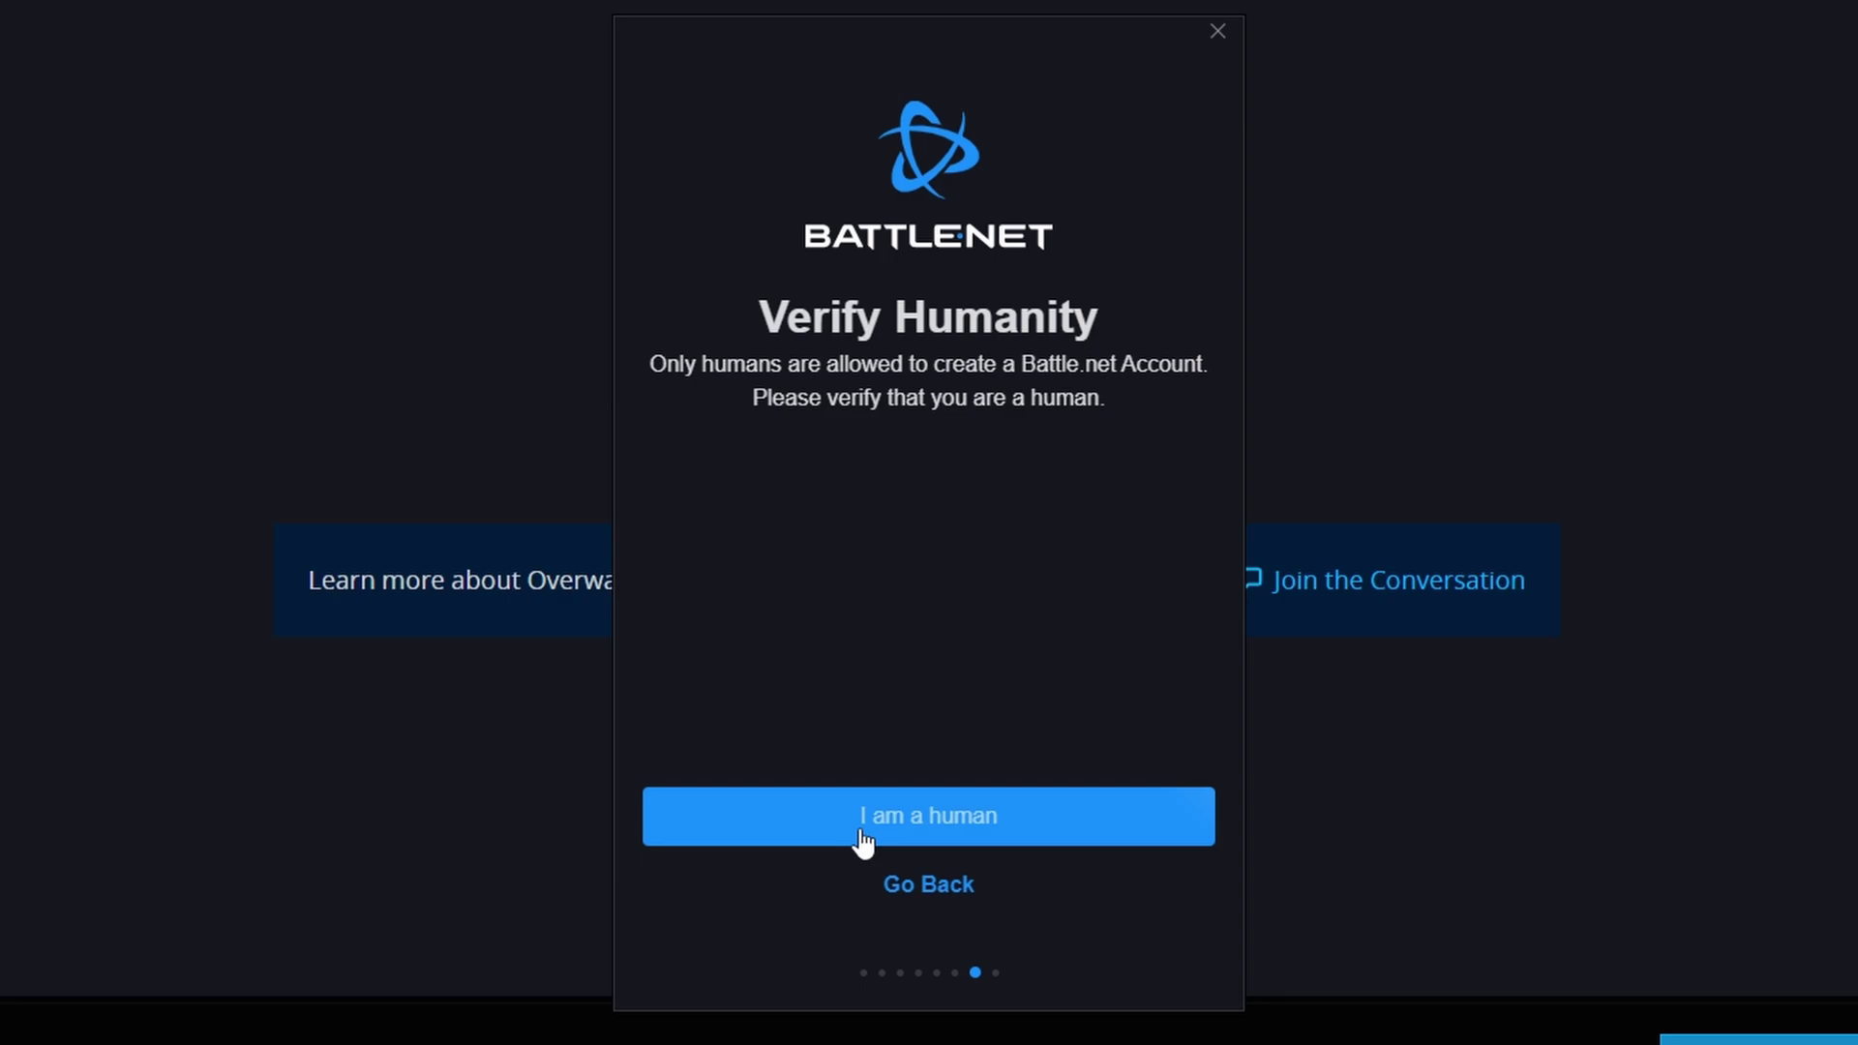
left_click(863, 838)
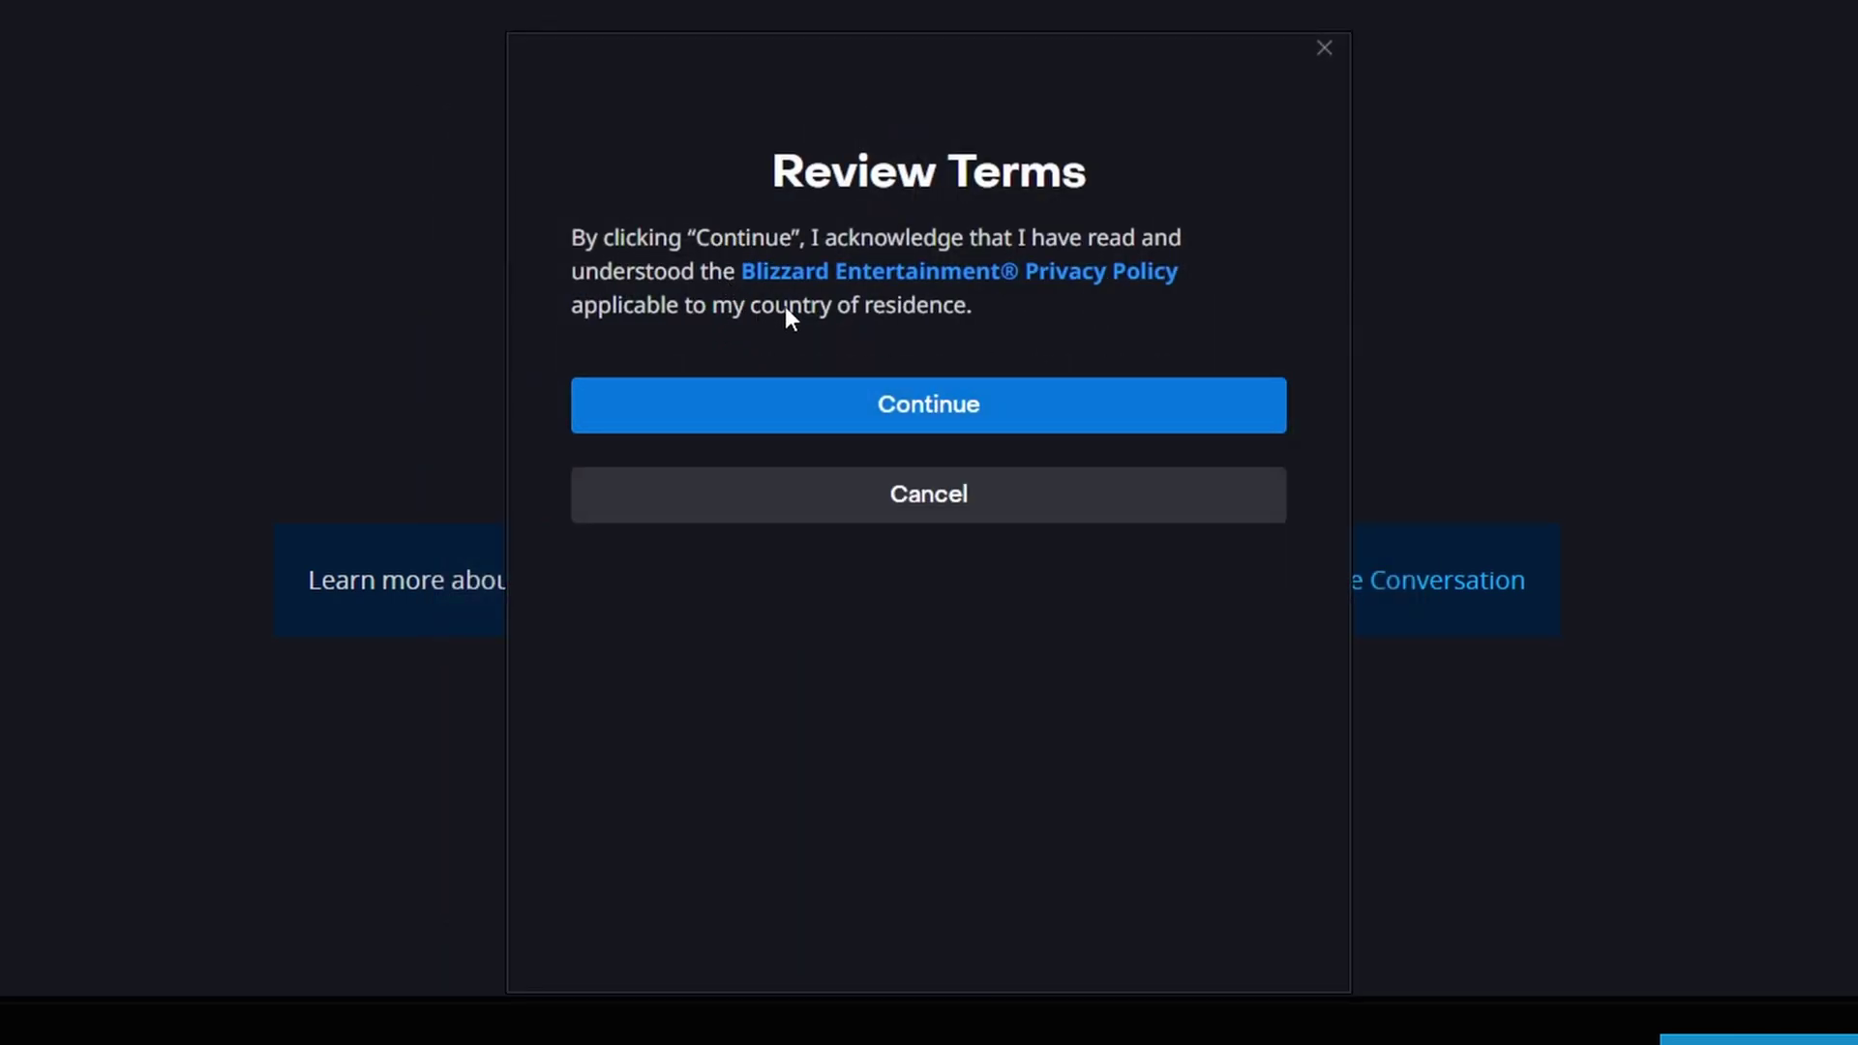
left_click(932, 416)
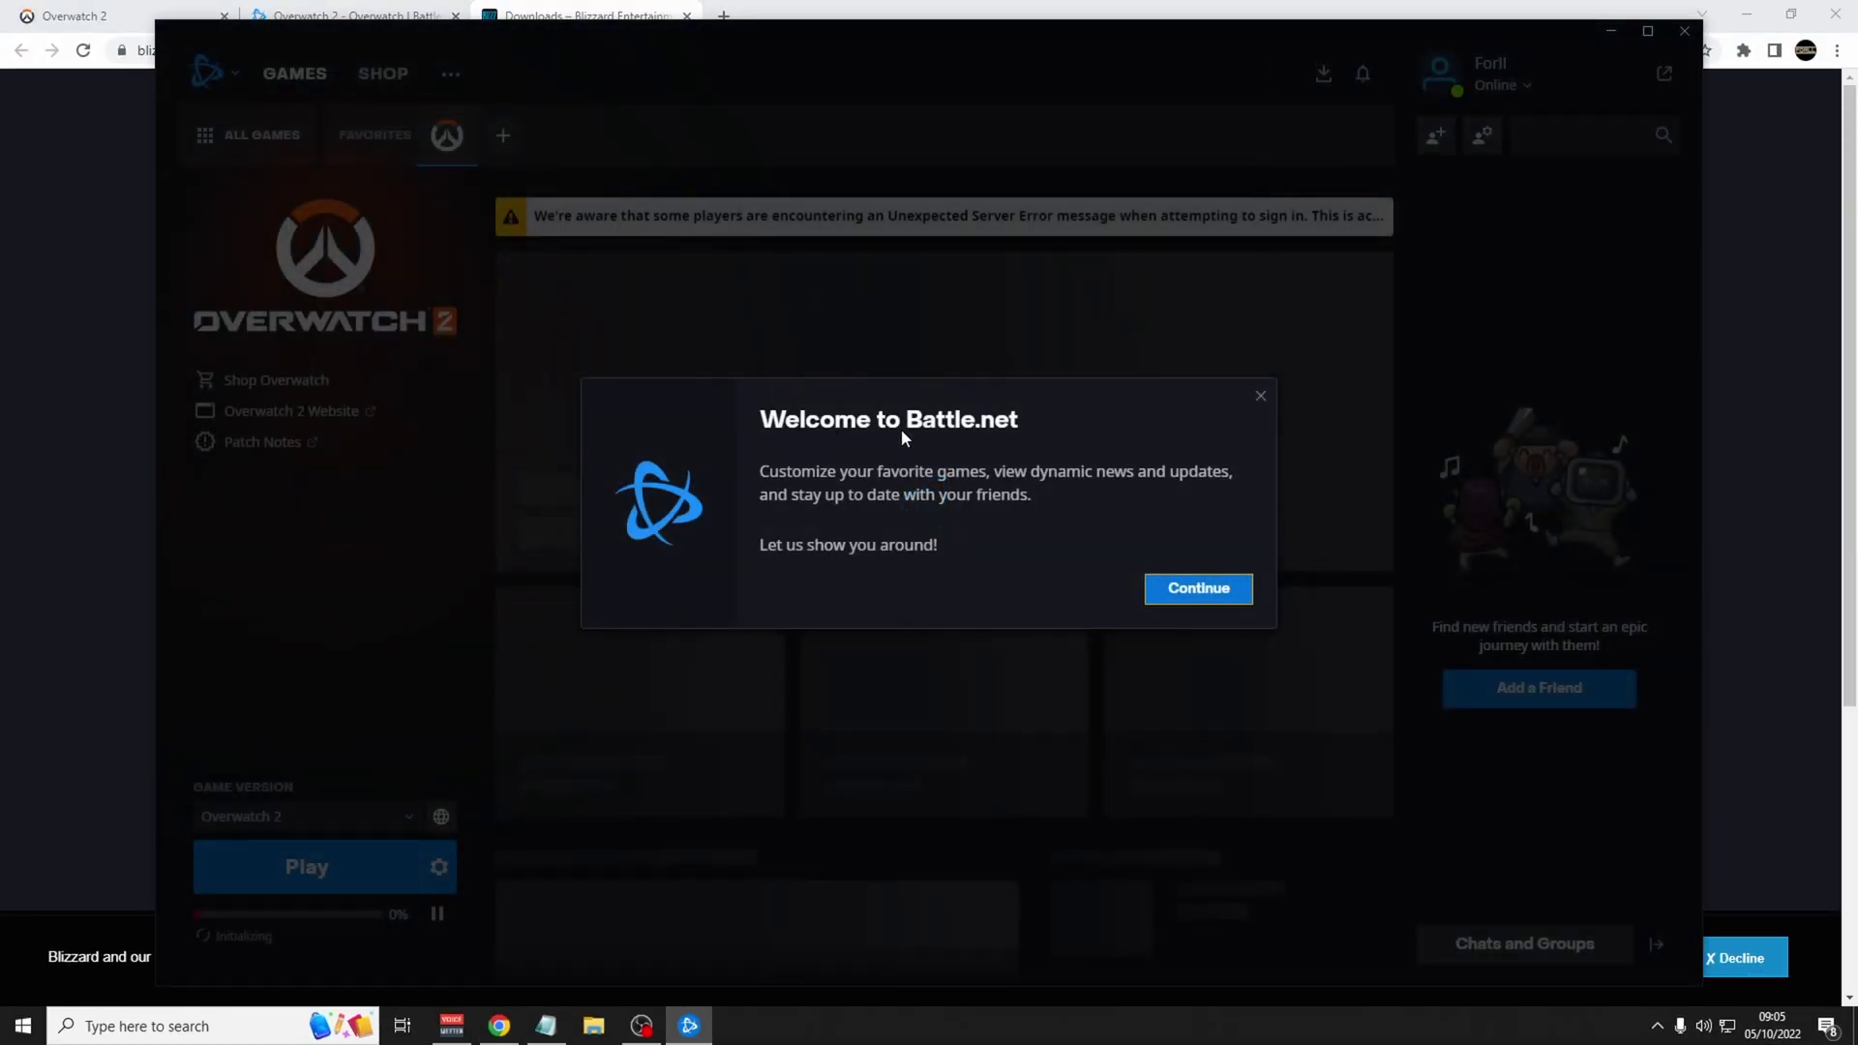
Dismiss the welcome tour, open Overwatch 2 from All Games and choose Play For Free.
left_click(1182, 593)
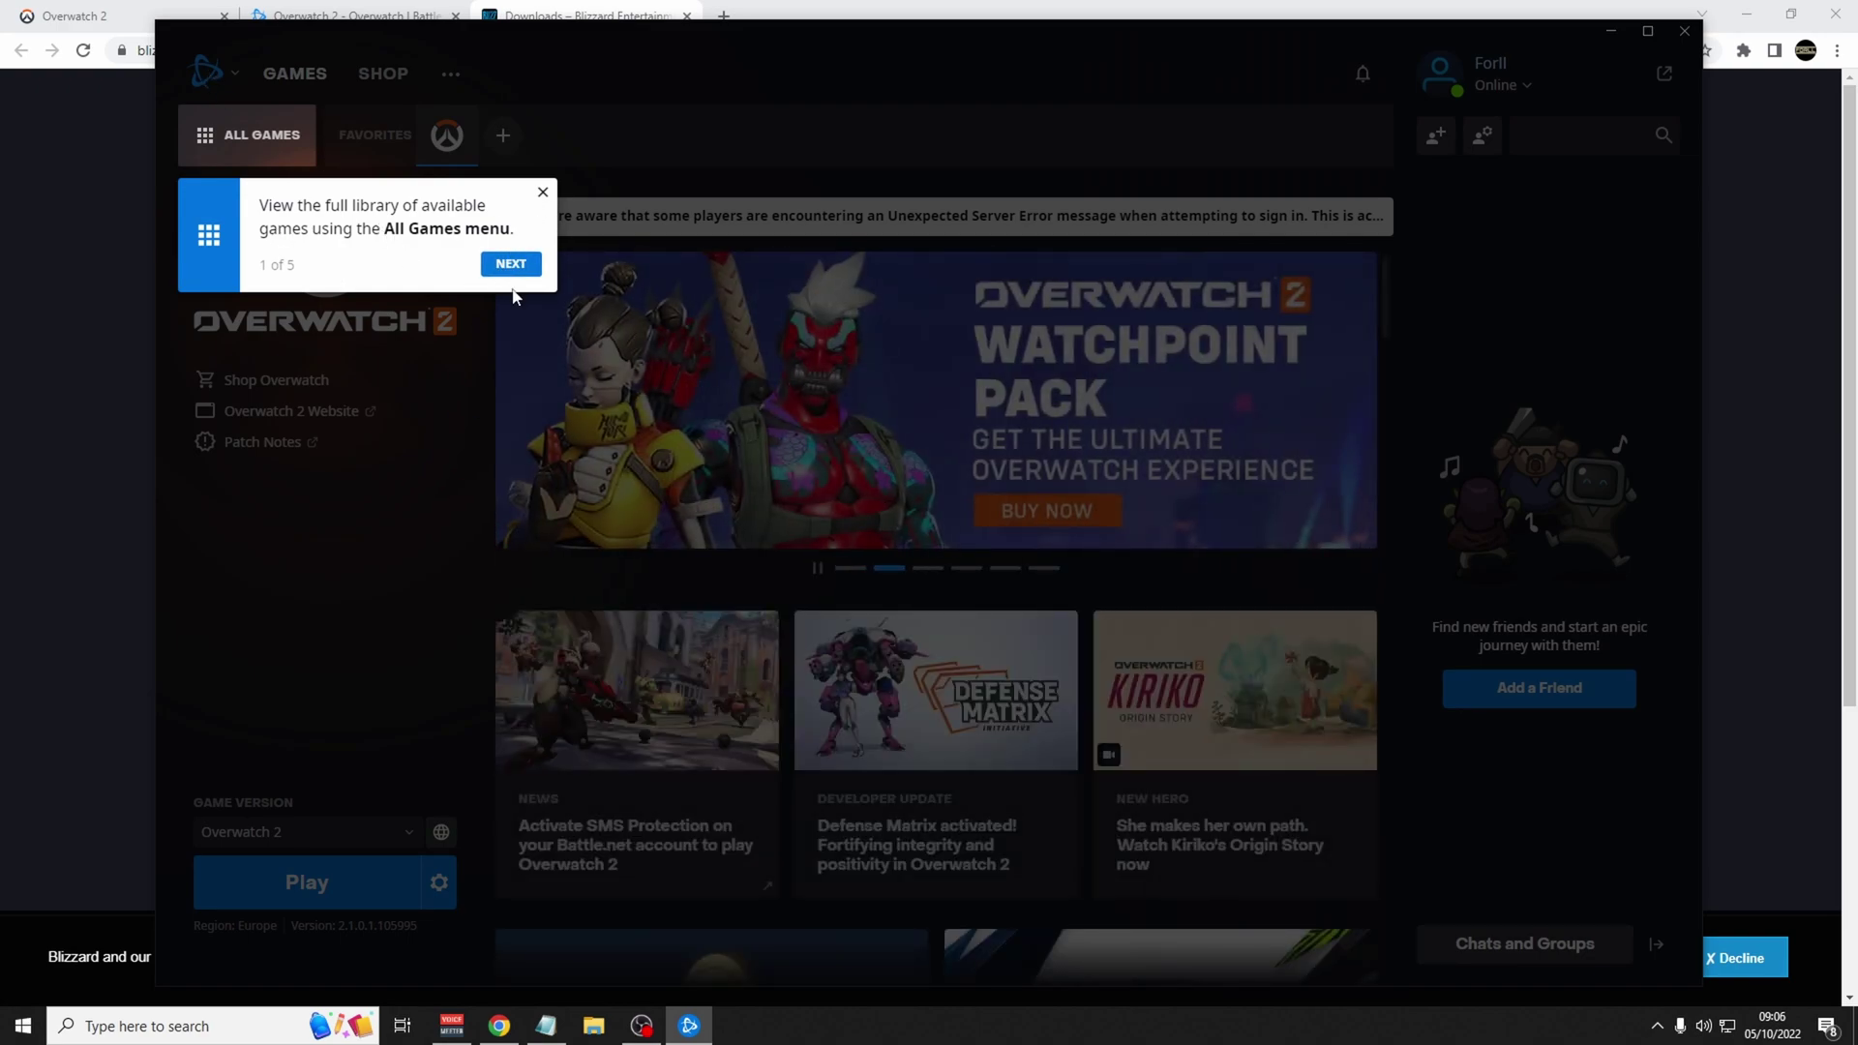
left_click(541, 194)
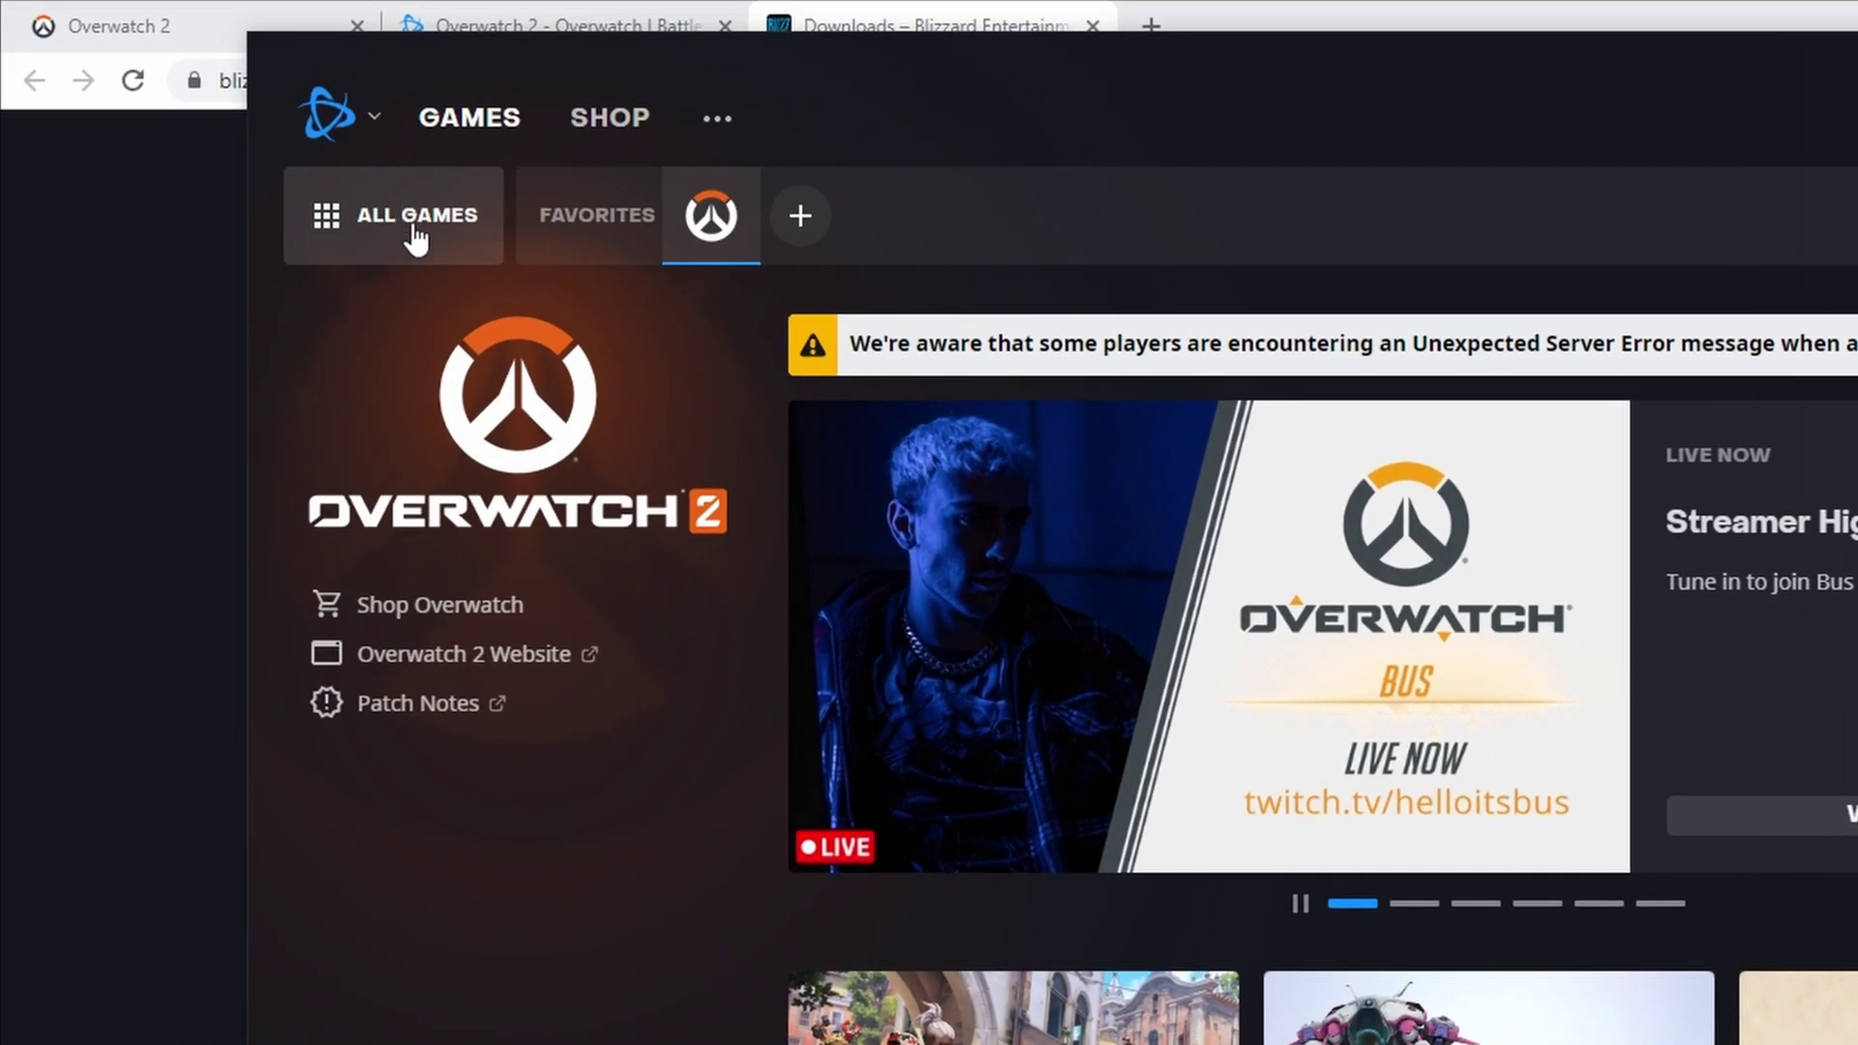
left_click(417, 232)
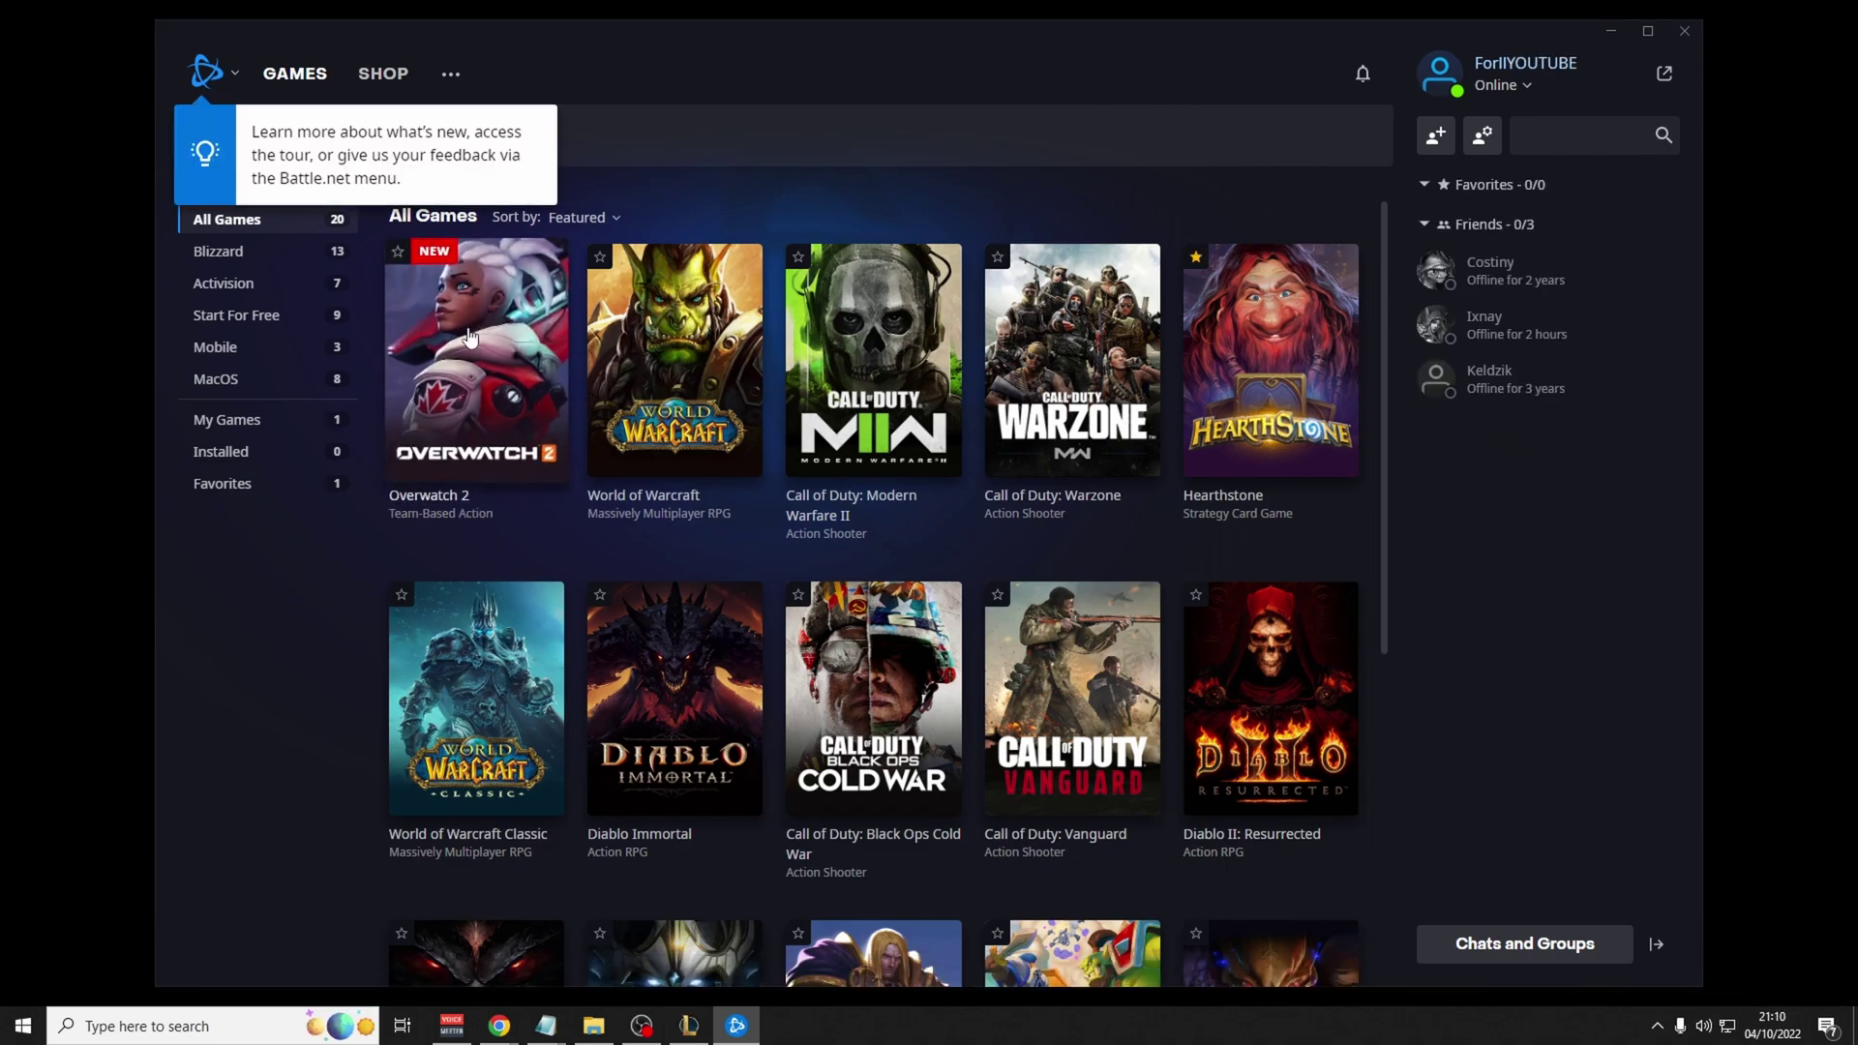
left_click(471, 335)
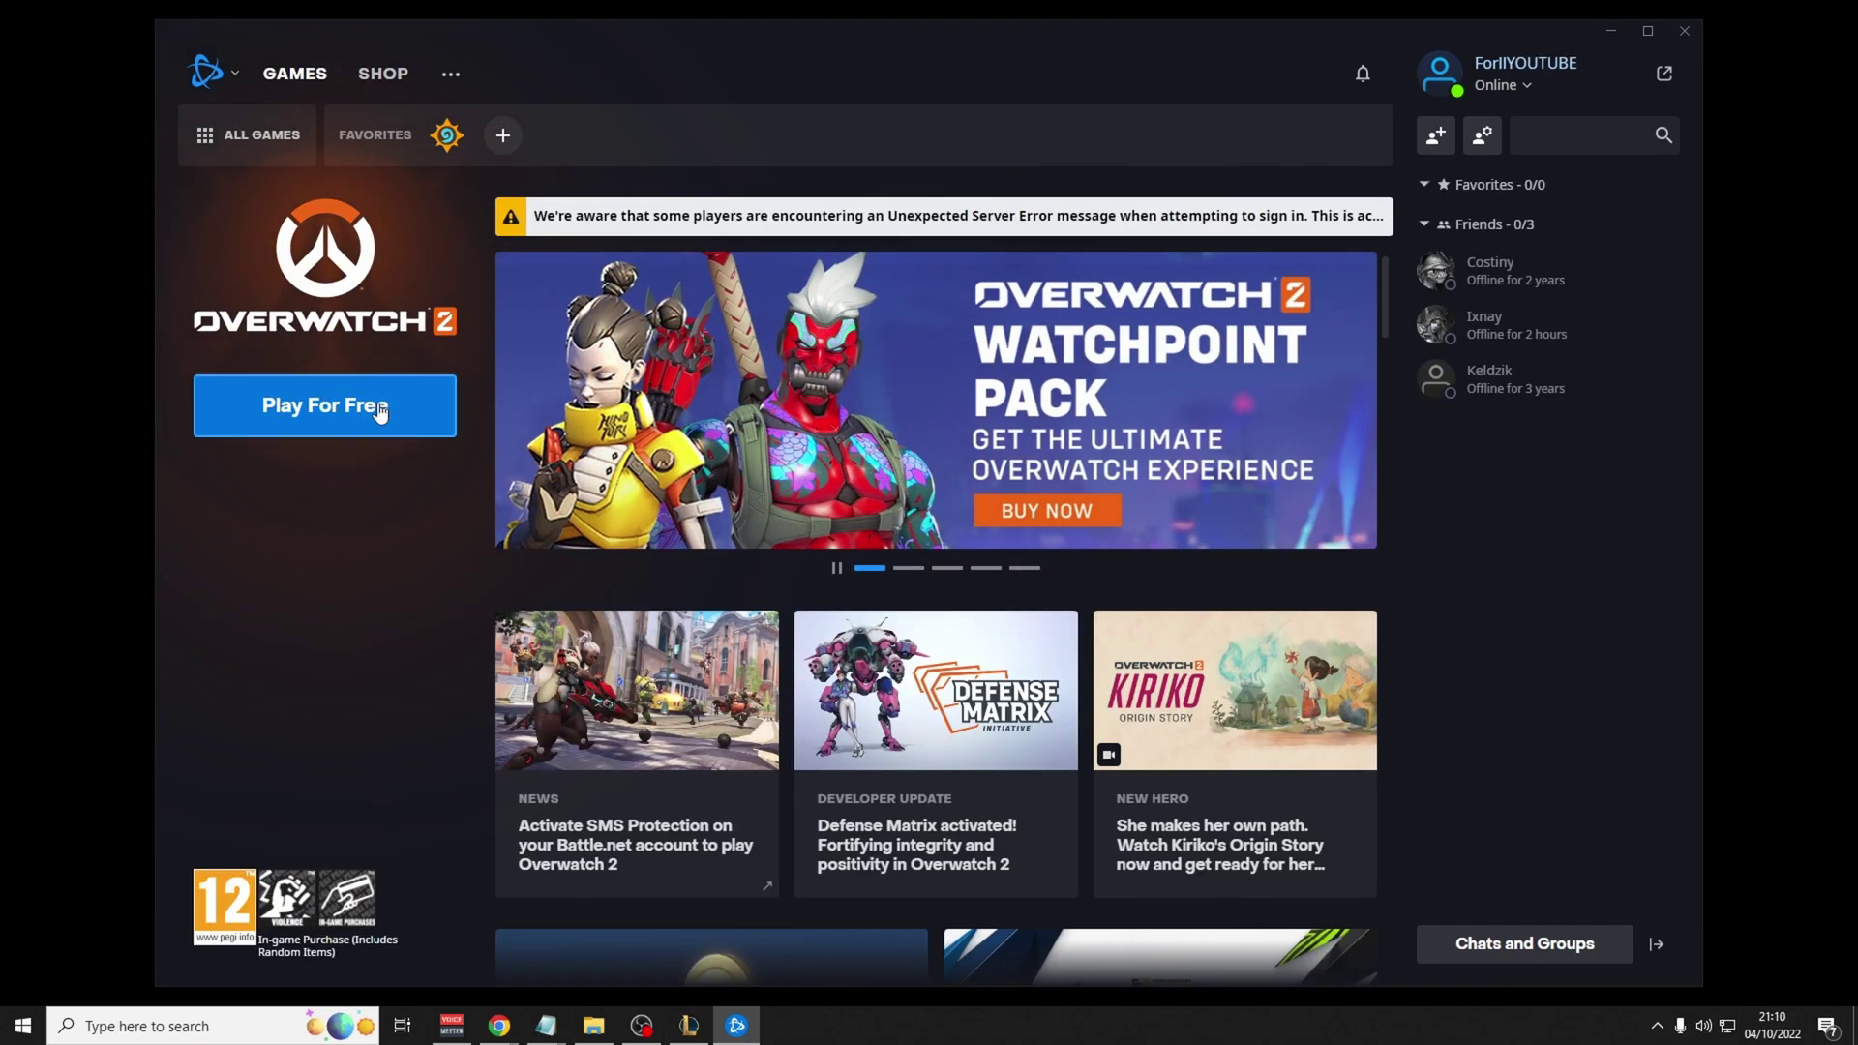
left_click(377, 411)
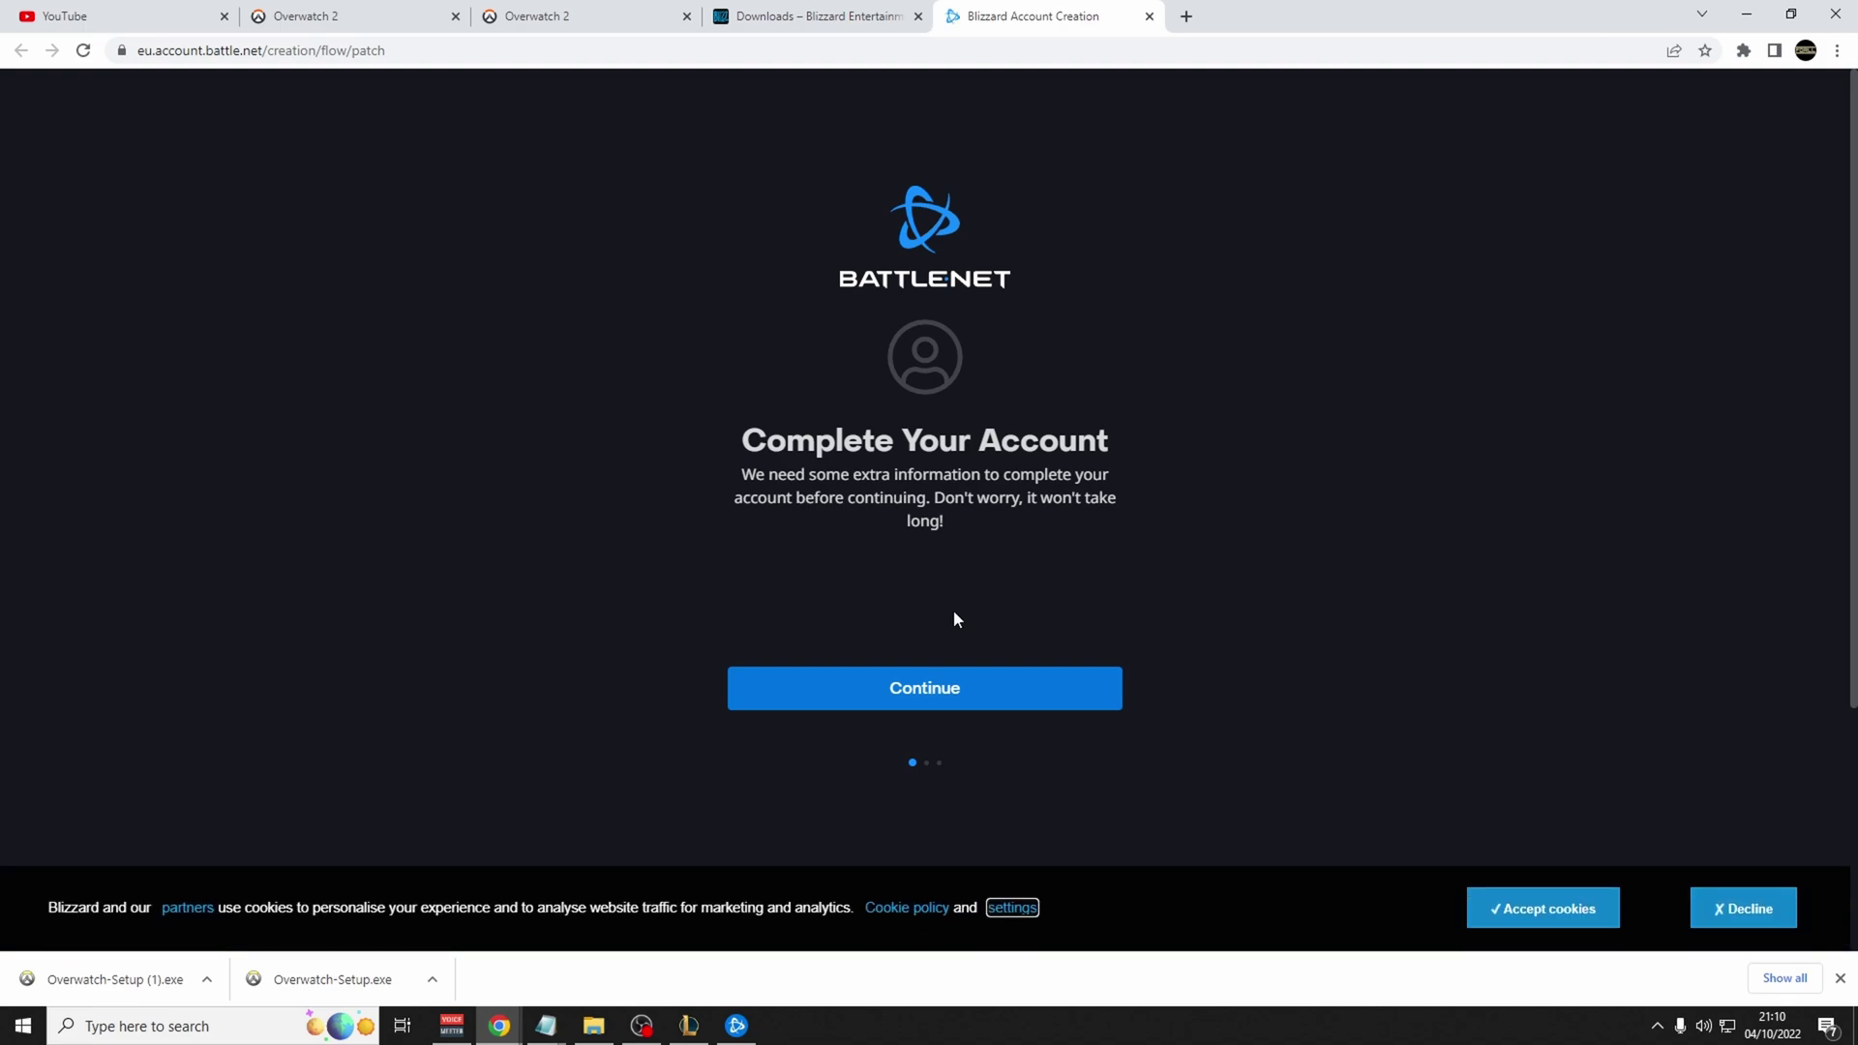
Add the mobile phone number and confirm it with the SMS verification code.
left_click(917, 688)
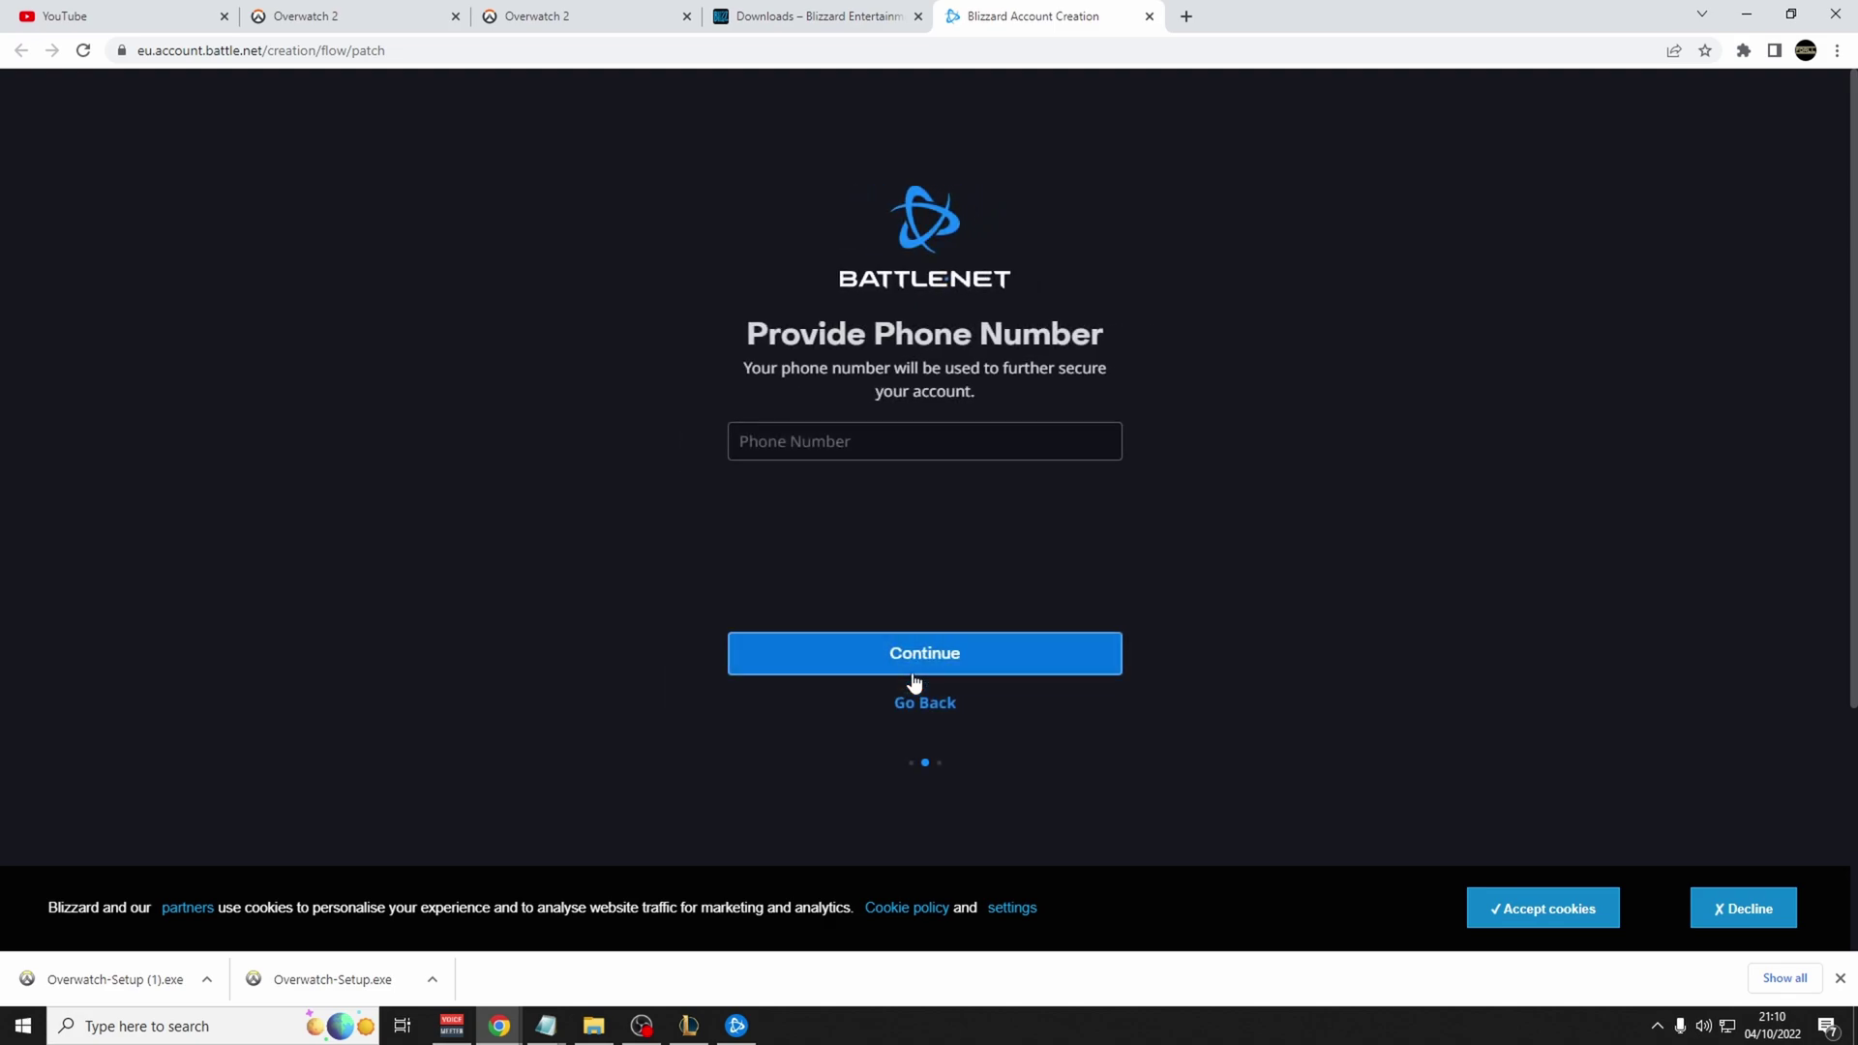
left_click(824, 444)
key("ctrl+v")
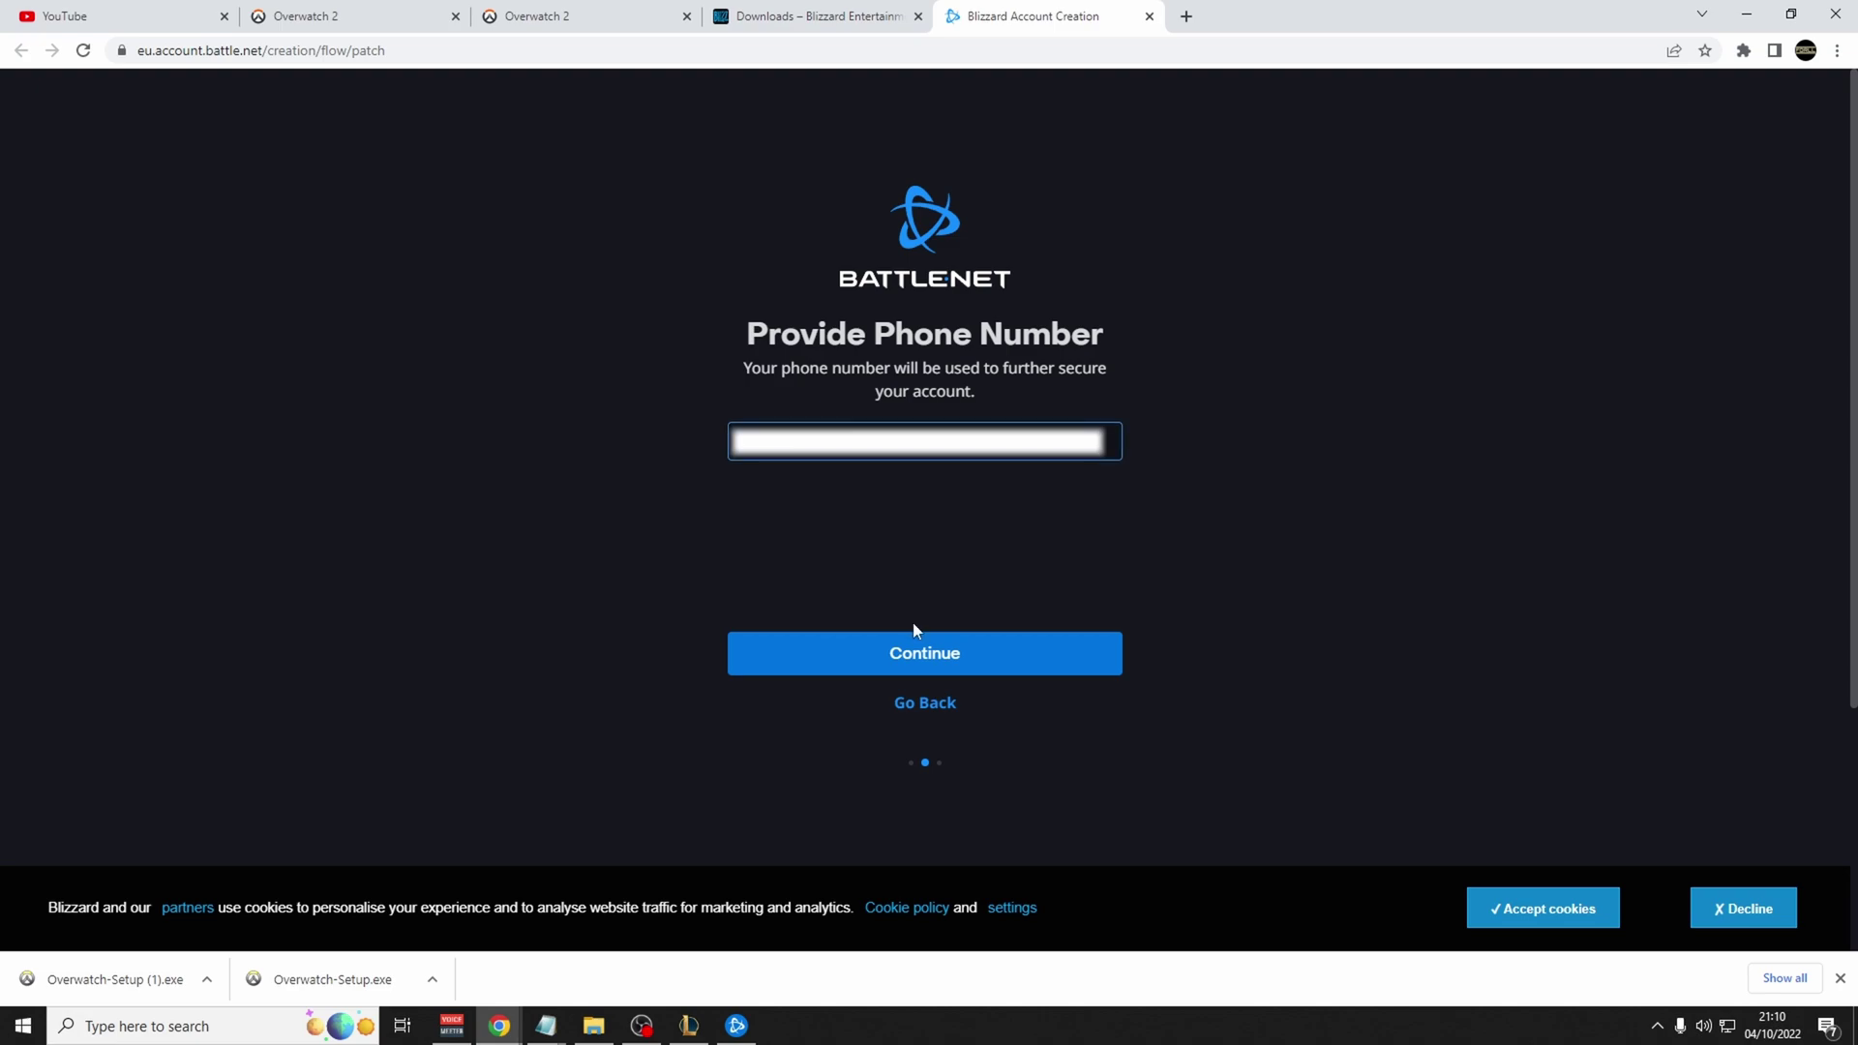
left_click(945, 666)
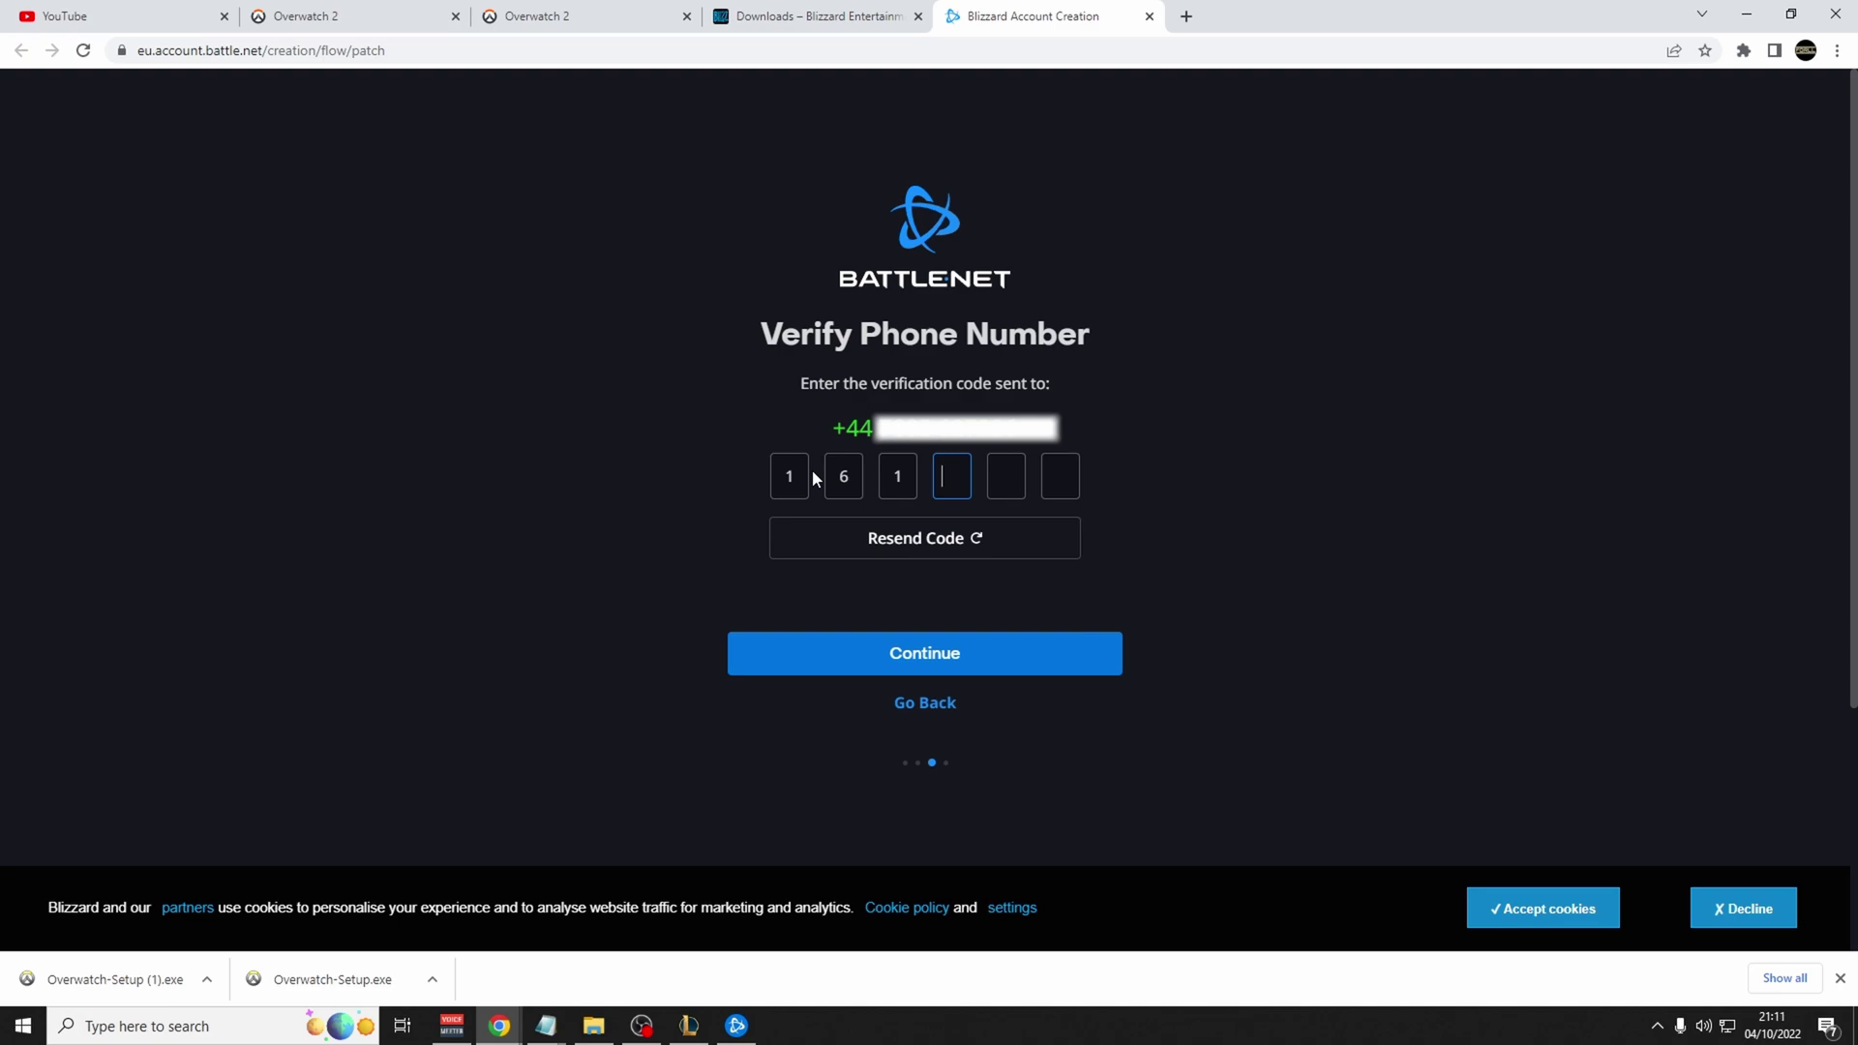
type("796")
left_click(946, 655)
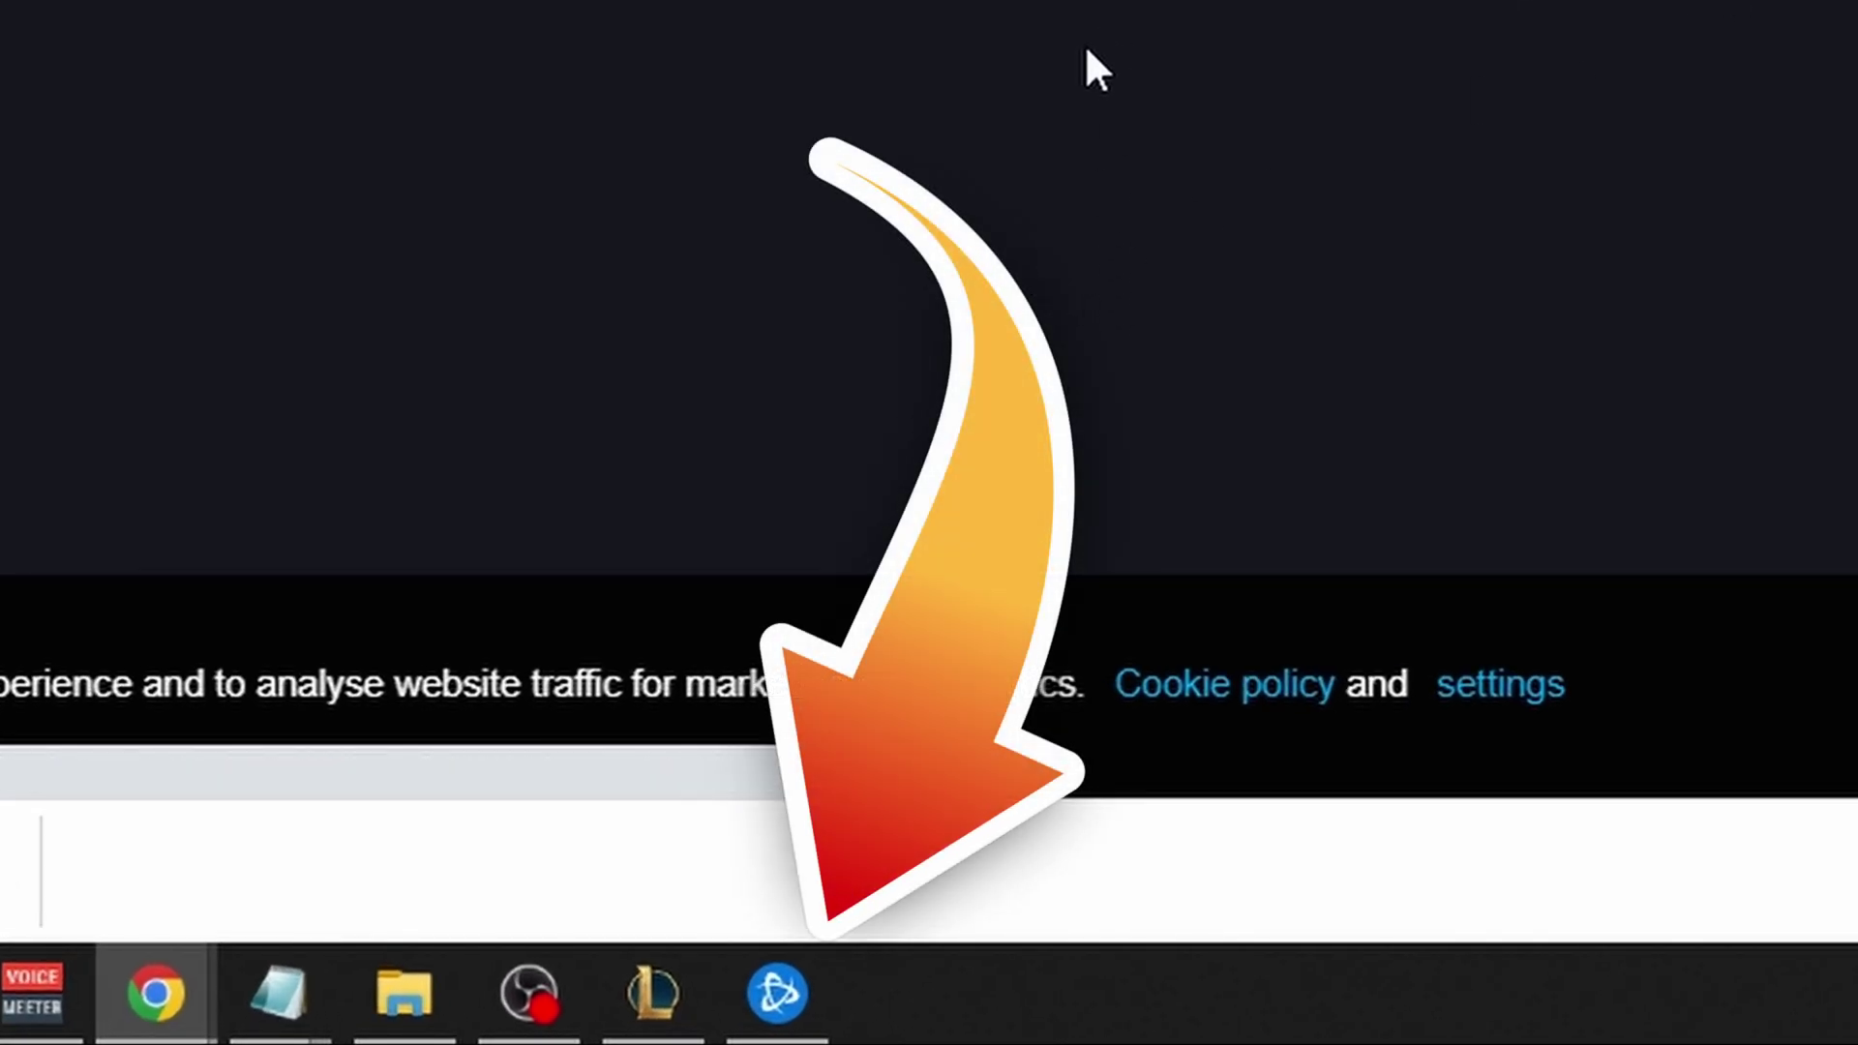
Bring the Battle.net client back to the front to reach the Overwatch 2 Installation dialog.
left_click(777, 992)
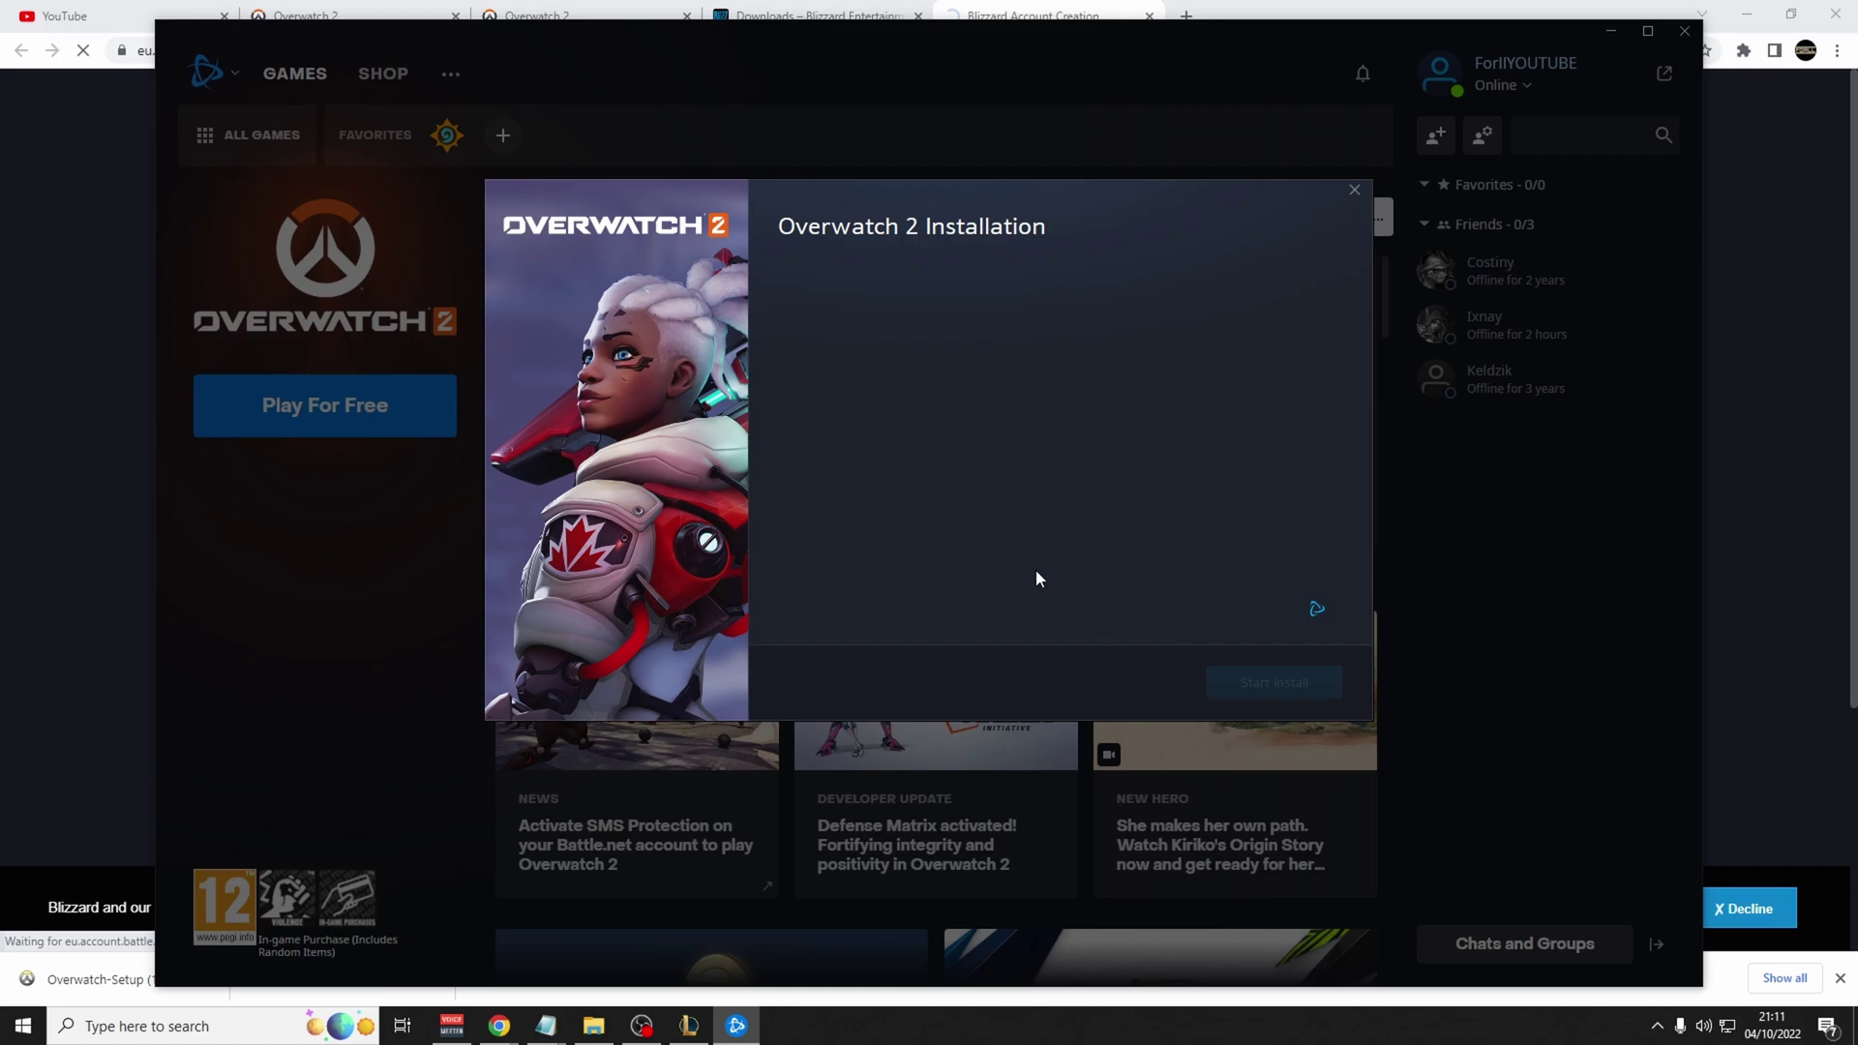